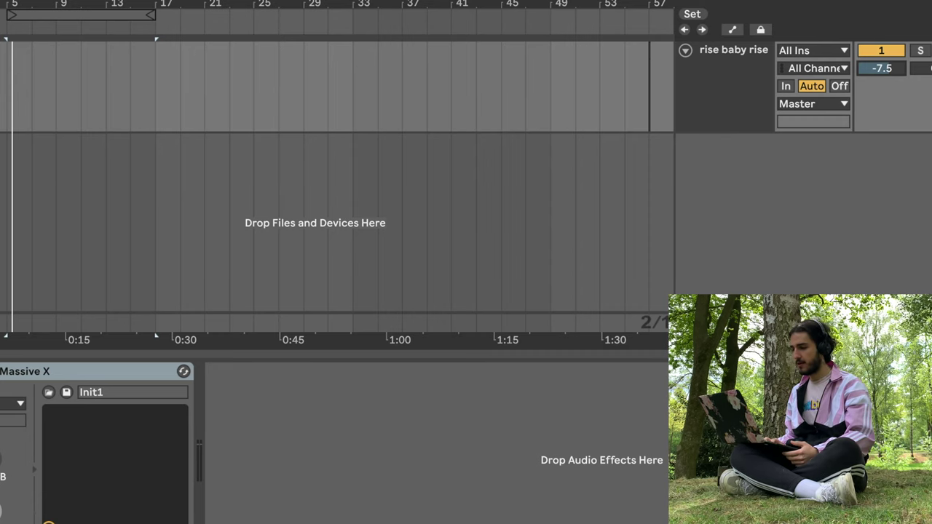
- Reposition the Massive X editor, set Noise 1 to Environment > Maple Fire and raise its level
key(ctrl+alt+p)
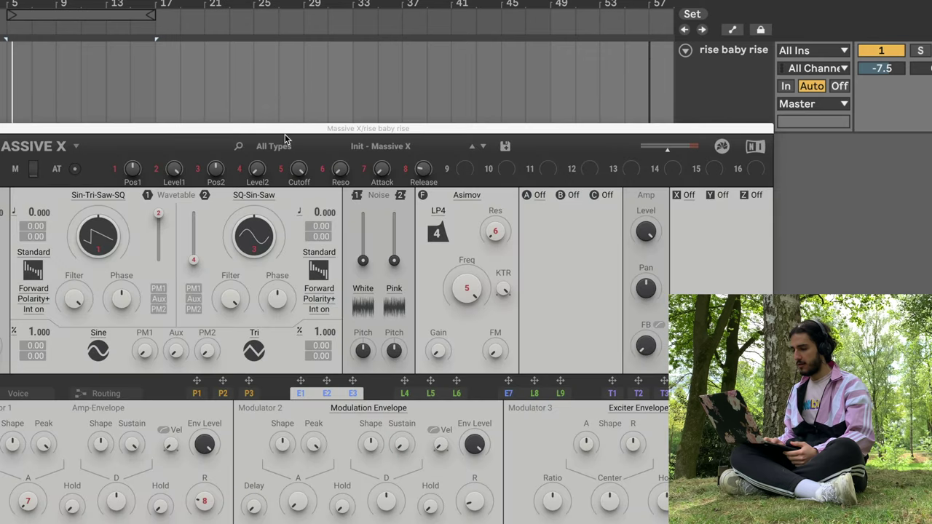
drag(325, 128, 406, 27)
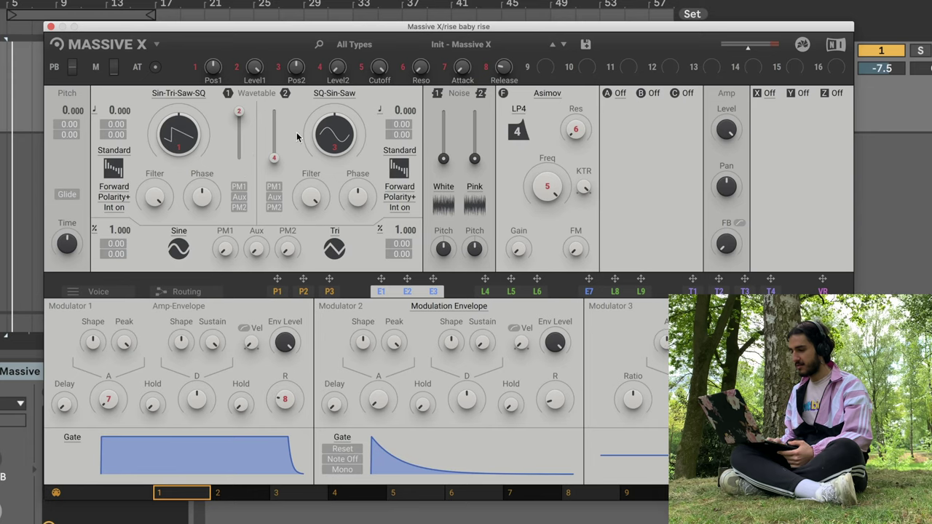
click(443, 192)
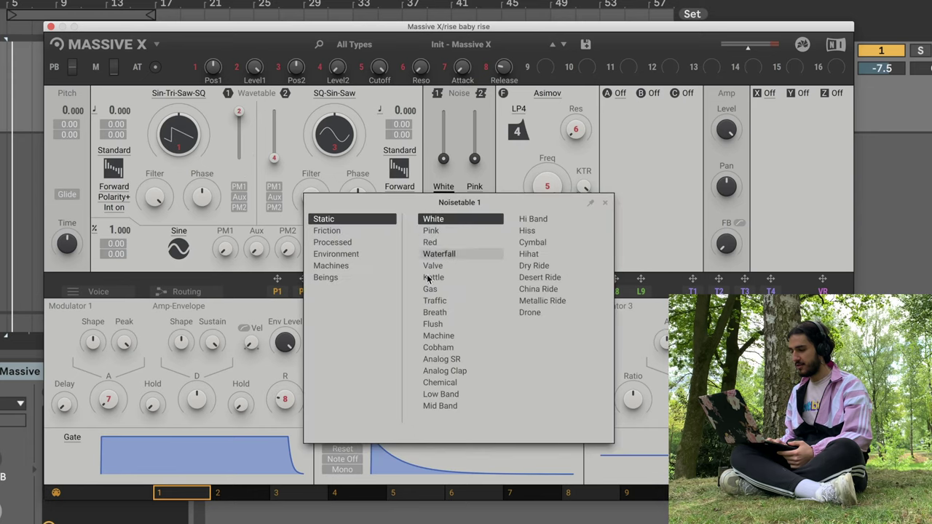
click(339, 257)
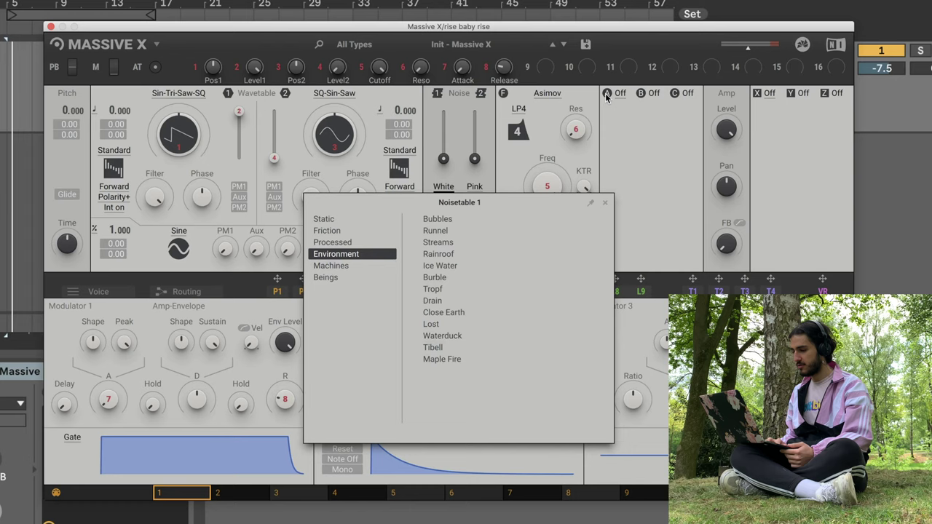
click(483, 137)
drag(442, 159, 444, 112)
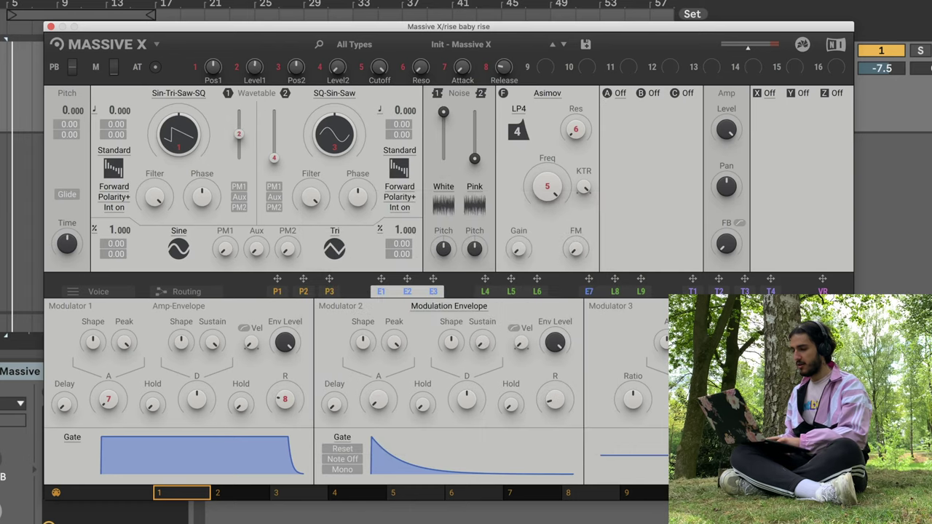
click(447, 197)
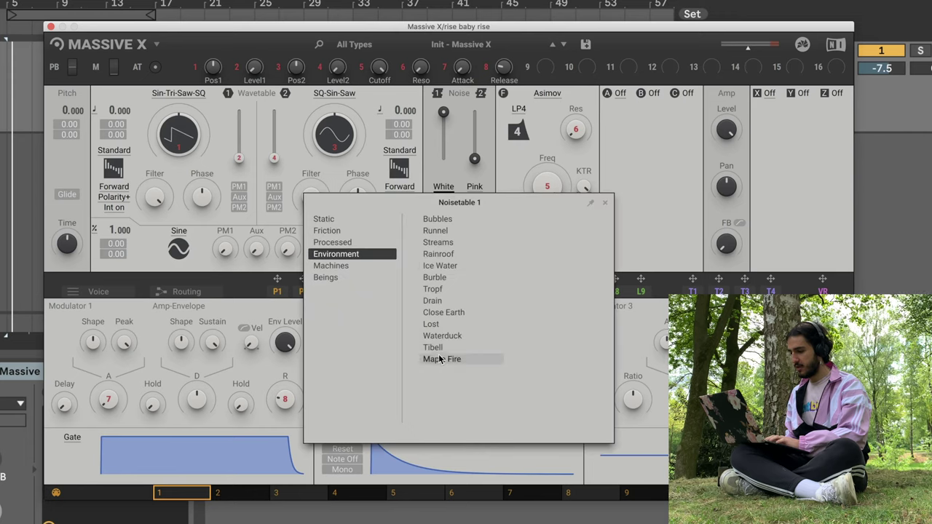
click(440, 360)
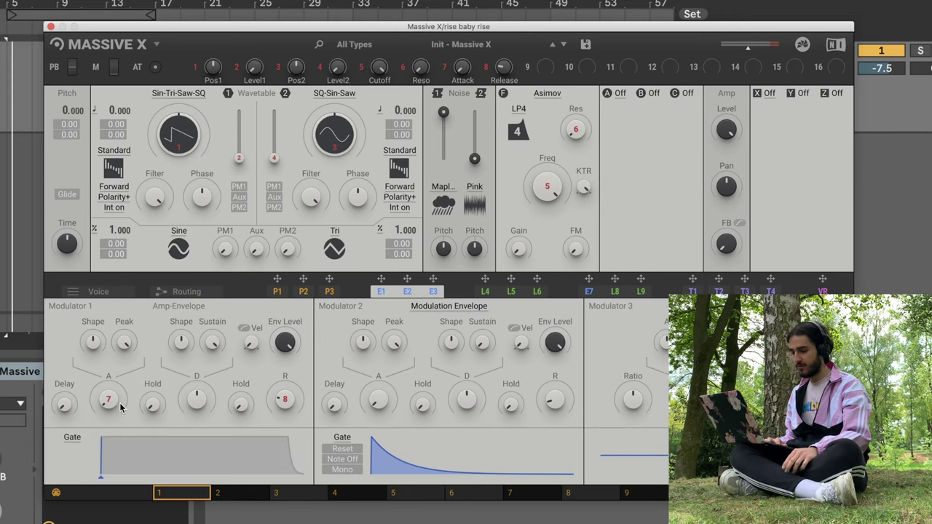
- Lengthen the amp attack, assign envelope 1 to the Noise 1 level, and lower that fader
drag(116, 410, 107, 382)
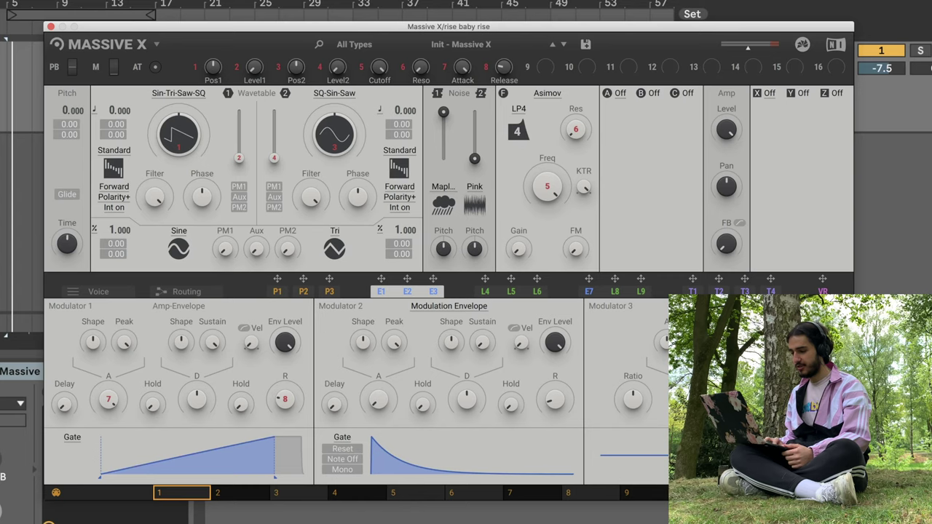
mouse_move(380, 280)
mouse_down()
mouse_move(452, 144)
mouse_move(443, 171)
mouse_up()
drag(443, 112, 443, 150)
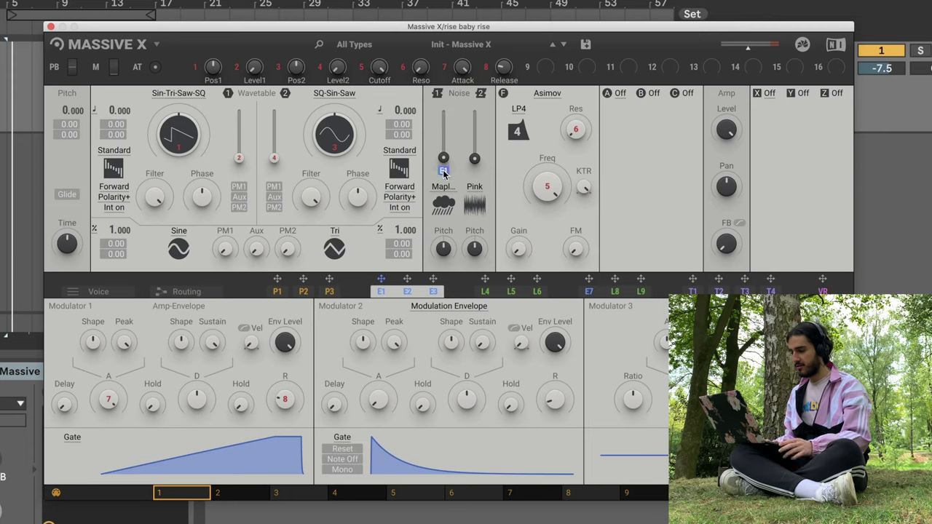
- Set E1's depth on the Noise 1 level, trim the amp attack, and route E1 to Noise 1 pitch
drag(444, 172, 445, 174)
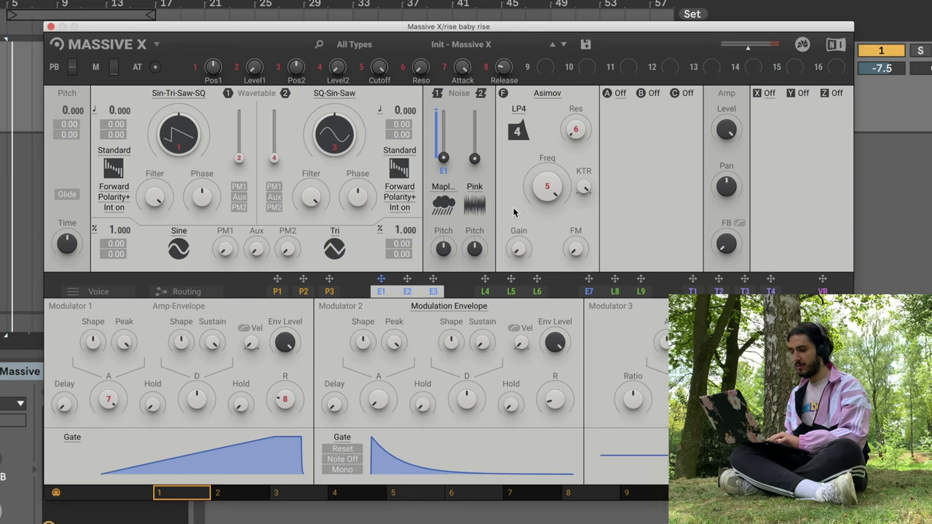
key(a)
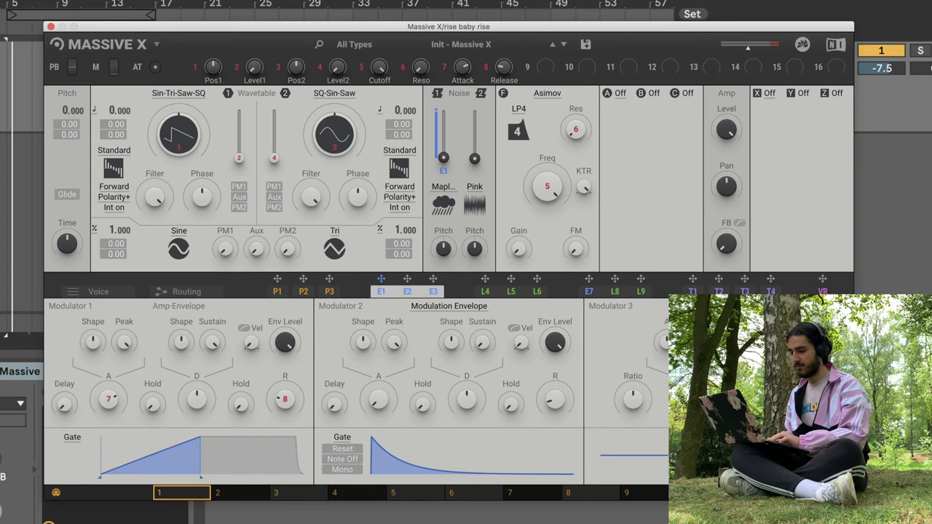
drag(109, 398, 109, 399)
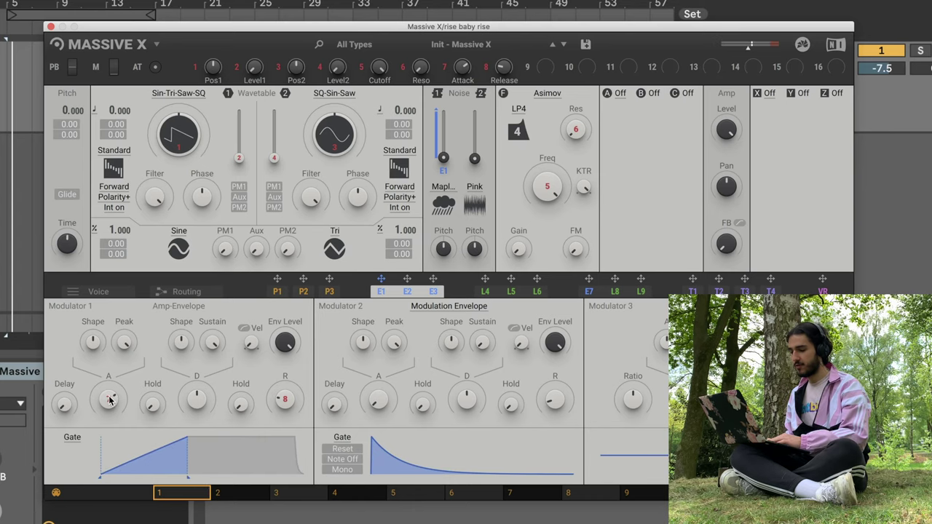
key(a)
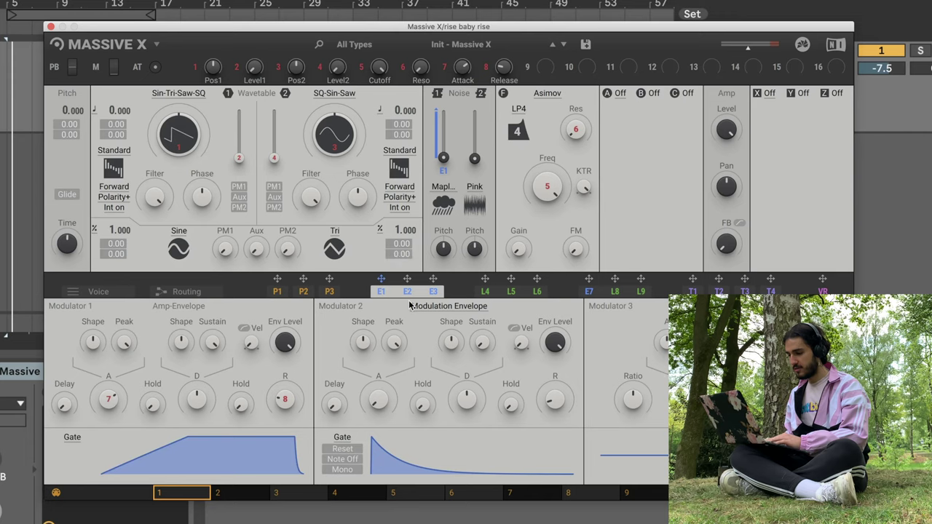
drag(381, 278, 438, 267)
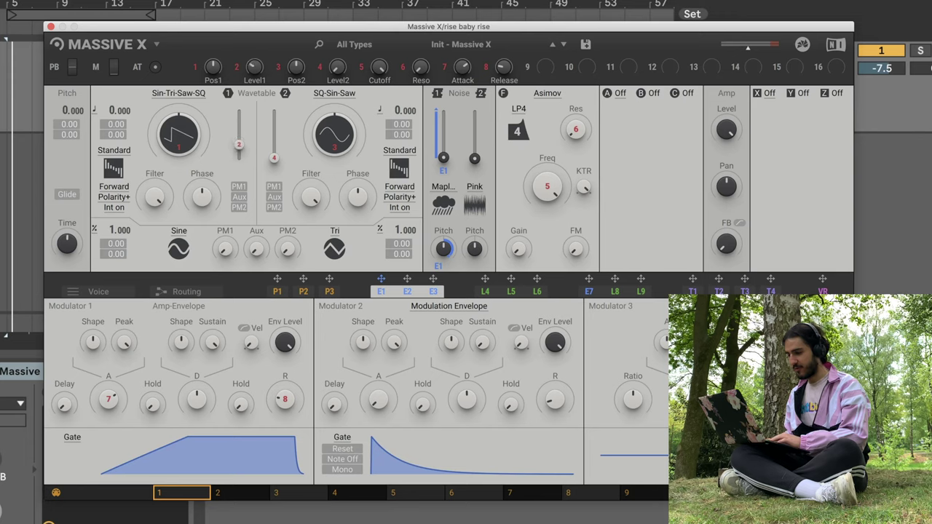
- Enable Unison on the Voice page and route envelope 1 to Stereo Width
click(134, 292)
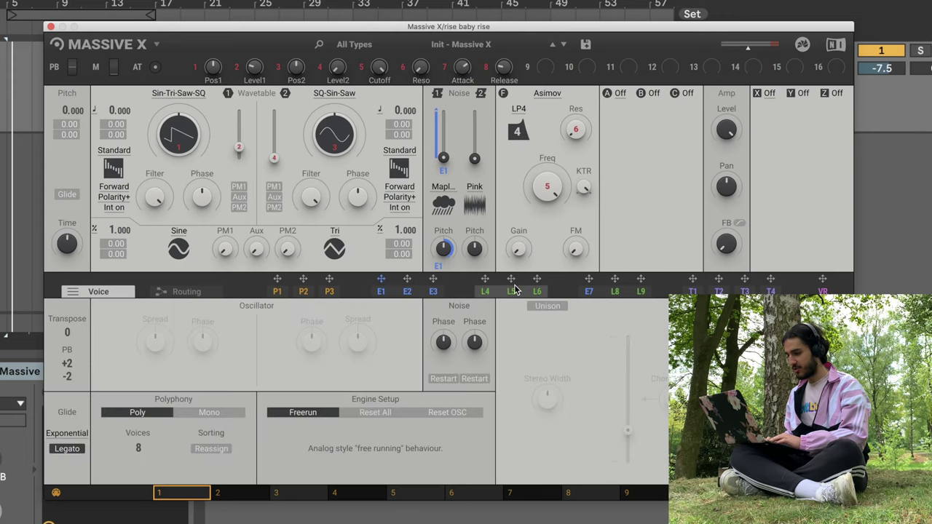
click(544, 306)
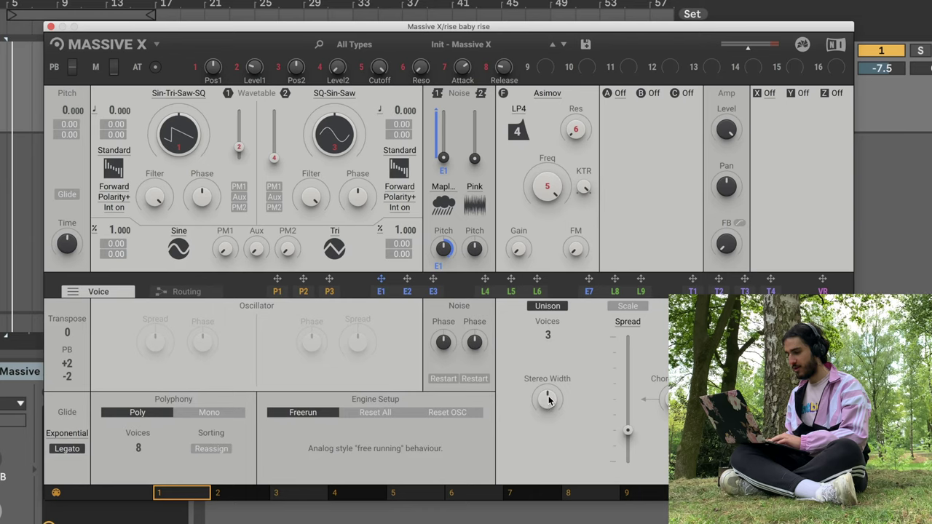
drag(381, 279, 547, 400)
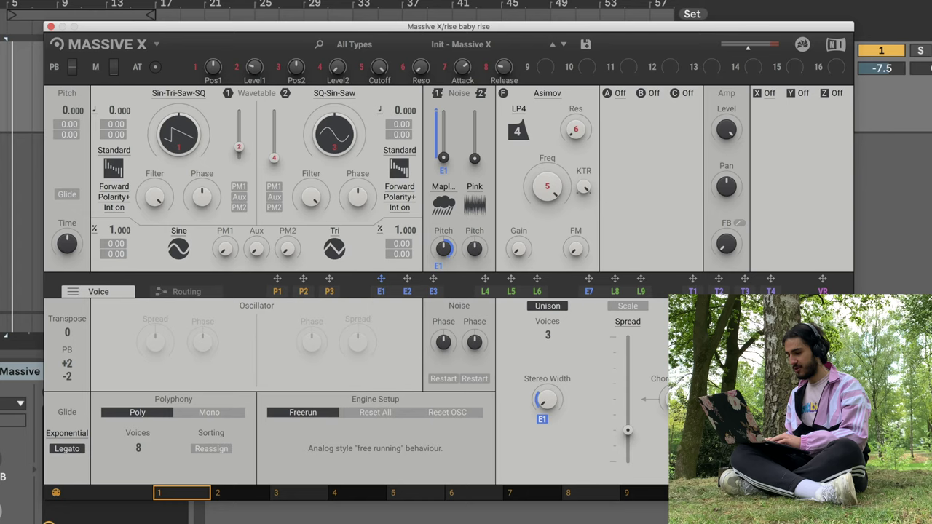
- Set the unison Spread to its minimum and have envelope 1 modulate it
click(381, 292)
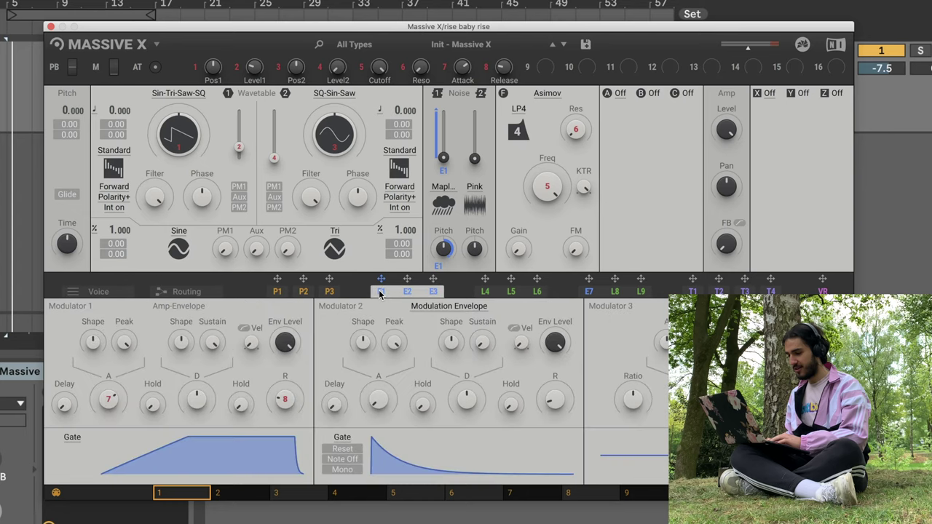
click(94, 292)
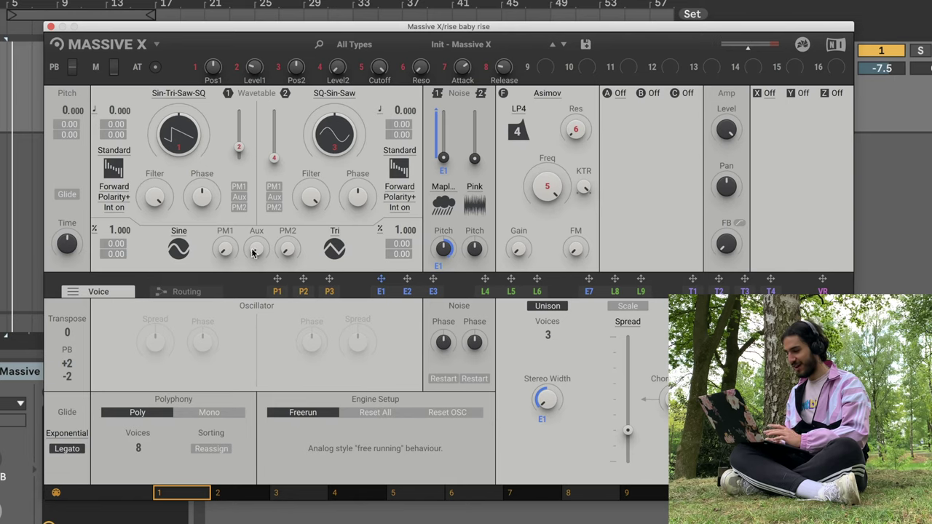
click(380, 292)
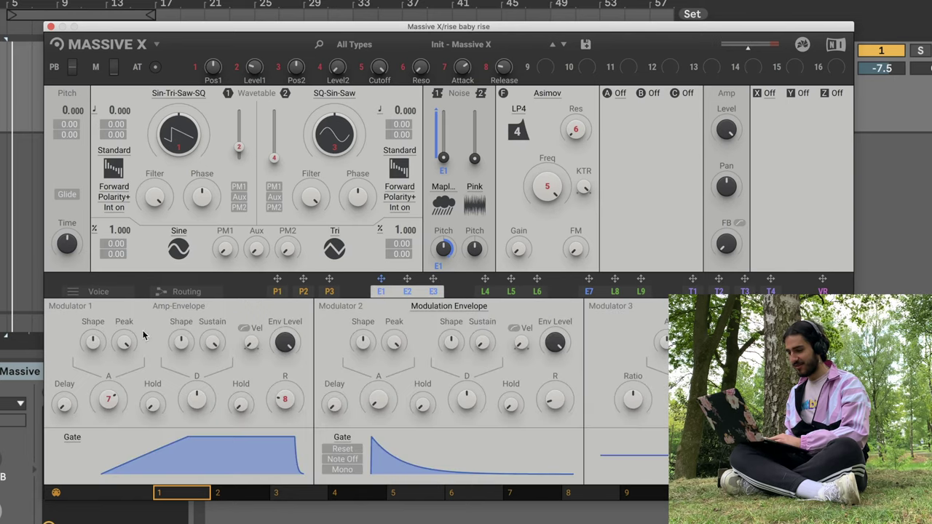
click(116, 293)
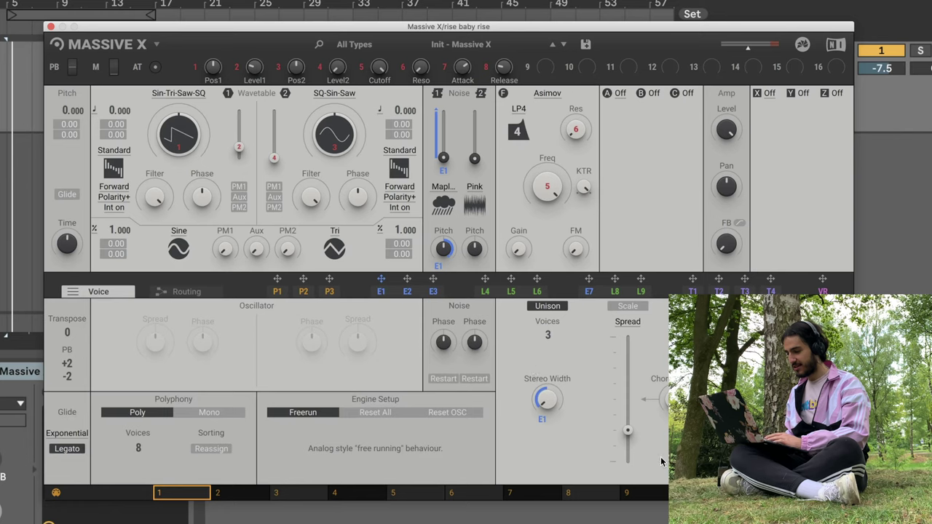
drag(628, 447, 627, 466)
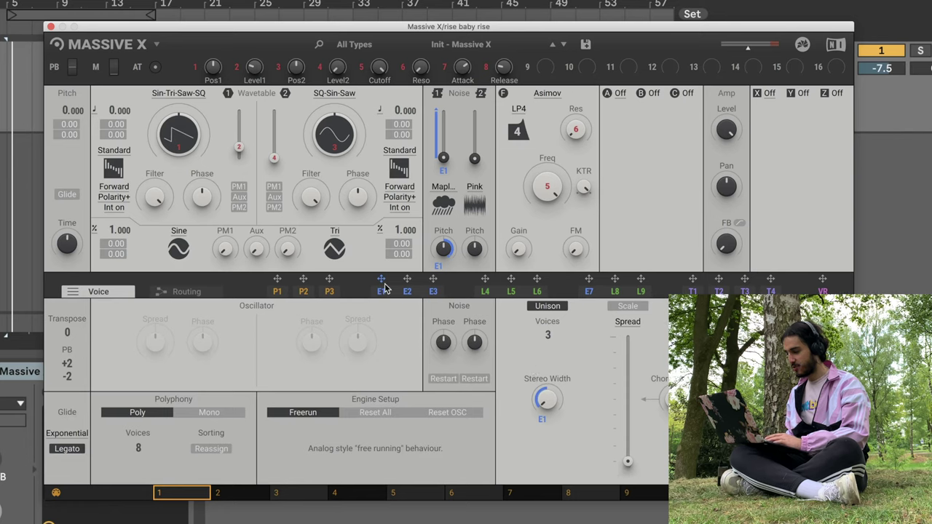
drag(384, 284, 627, 473)
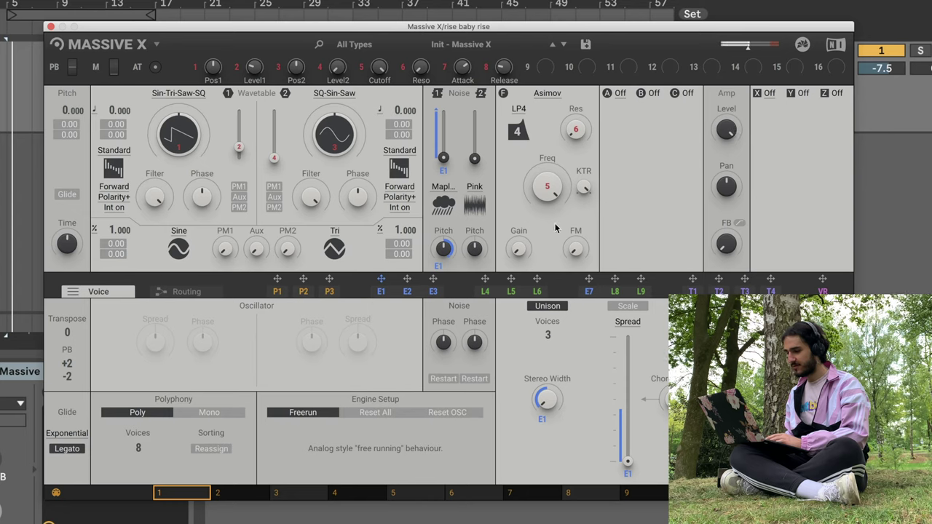
click(381, 280)
- Route envelope 1 to Oscillator 1's pitch for a 12-semitone rise
mouse_move(380, 280)
mouse_down()
mouse_move(82, 126)
mouse_move(86, 143)
mouse_move(132, 136)
mouse_move(119, 137)
mouse_up()
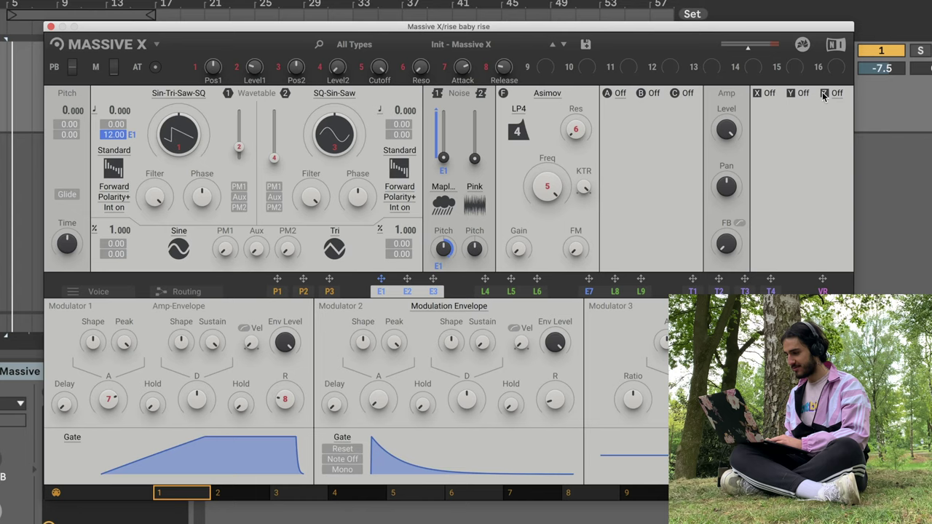
- Load Distortion (TanH) into insert slot A with HQ mode on
click(609, 95)
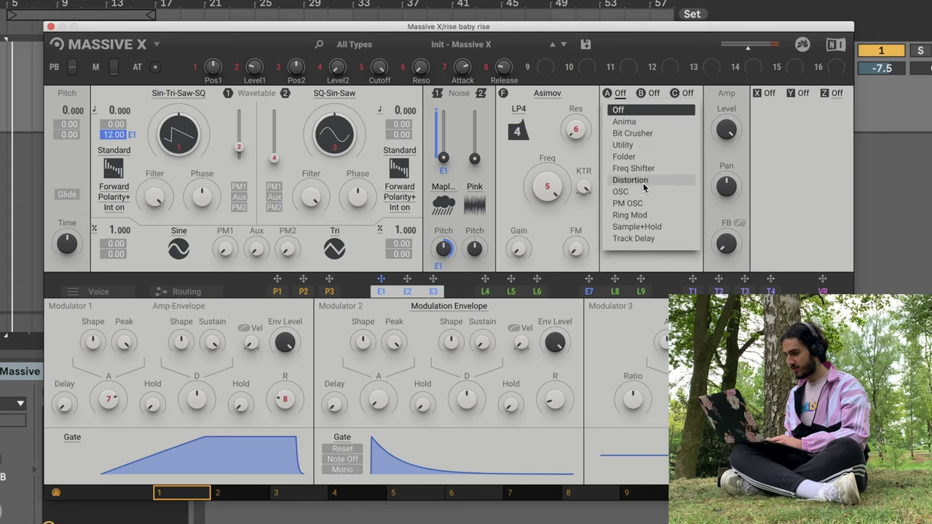
click(632, 182)
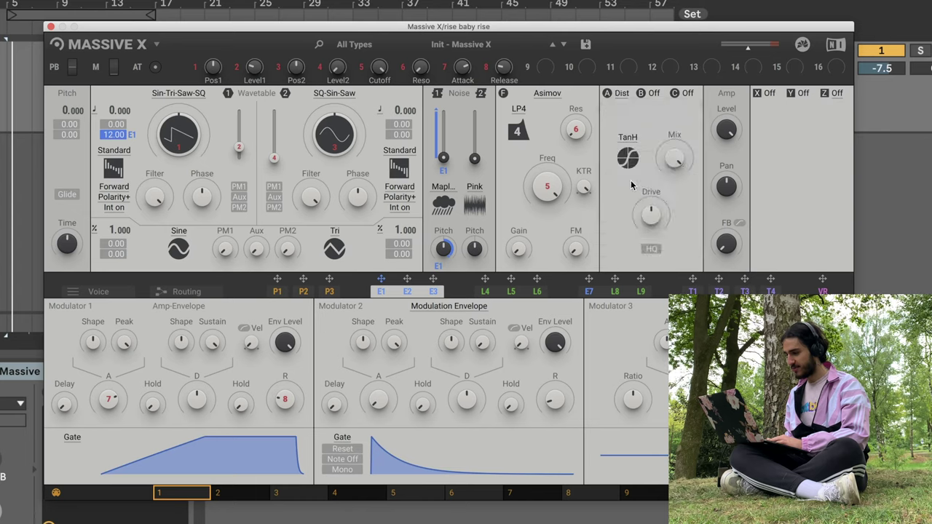
click(652, 250)
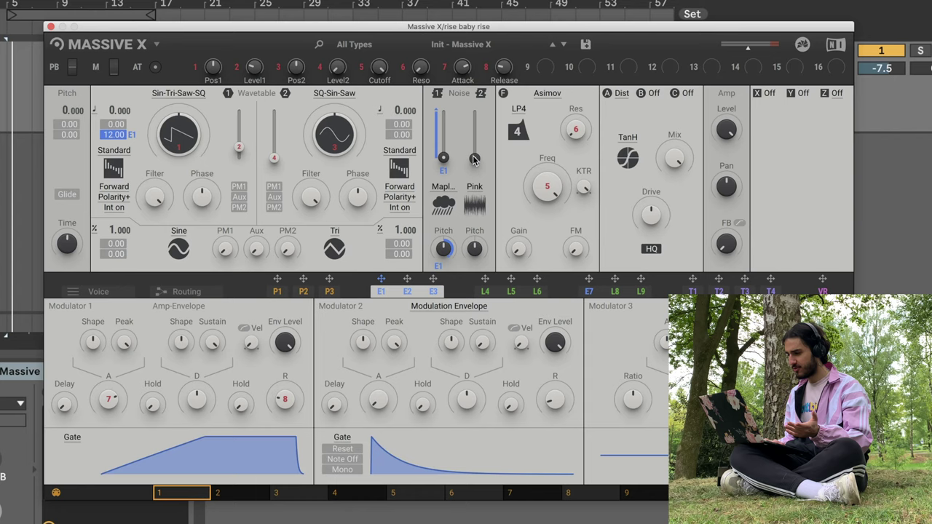
- Raise the Pink Noise 2 level and have envelope 1 ramp it up
drag(474, 158, 475, 139)
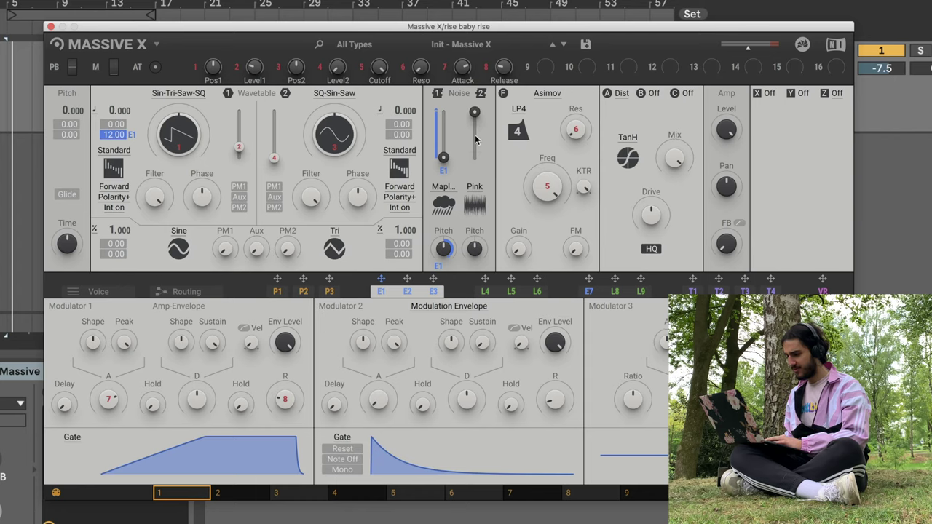
drag(381, 279, 475, 173)
drag(474, 112, 474, 158)
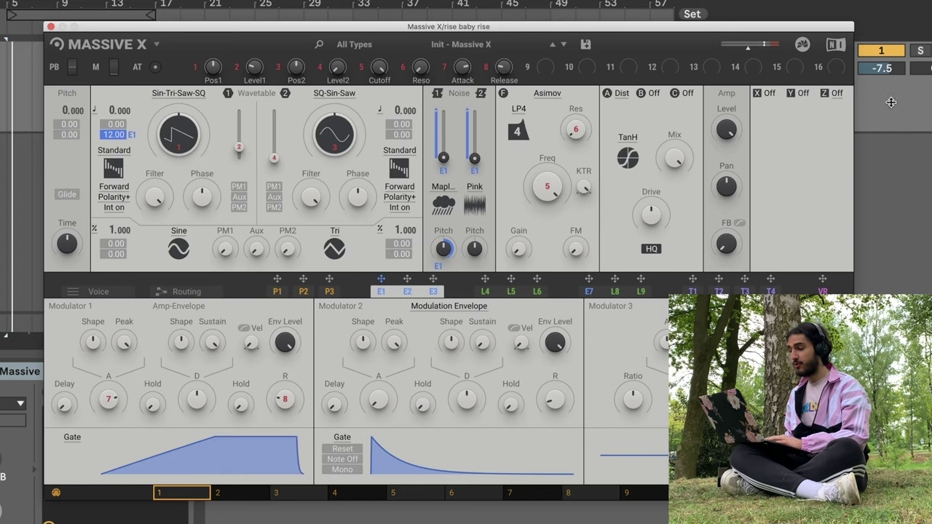
- Load a Reverb into FX slot X and have envelope 1 raise its Mix
click(774, 93)
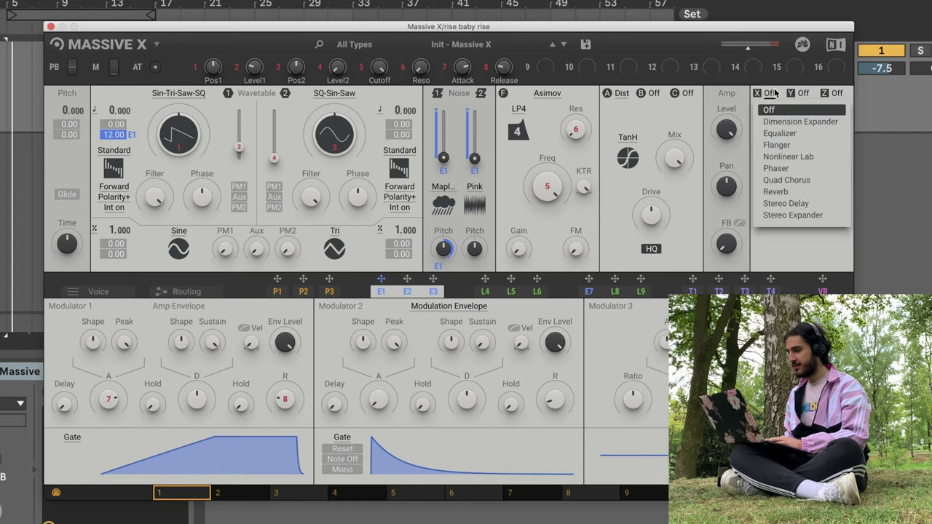
click(776, 189)
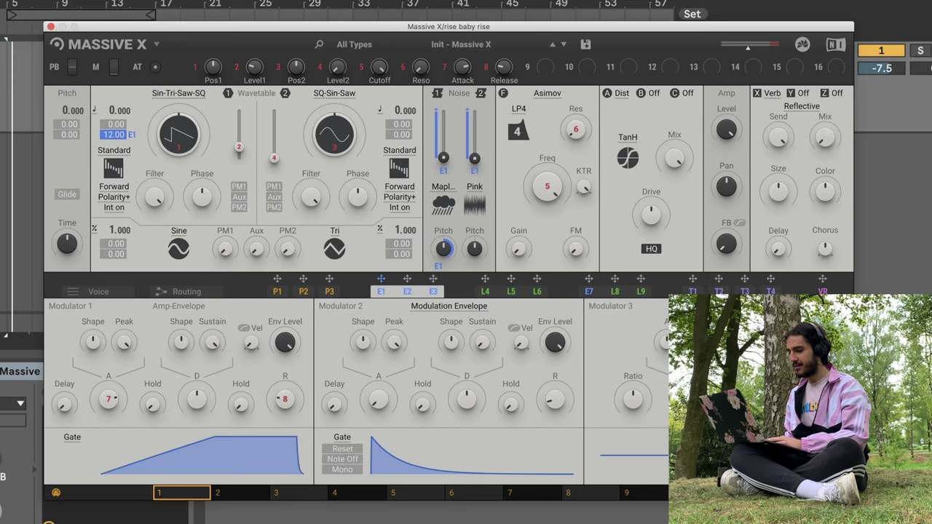
mouse_move(381, 279)
mouse_down()
mouse_move(808, 170)
mouse_move(821, 150)
mouse_up()
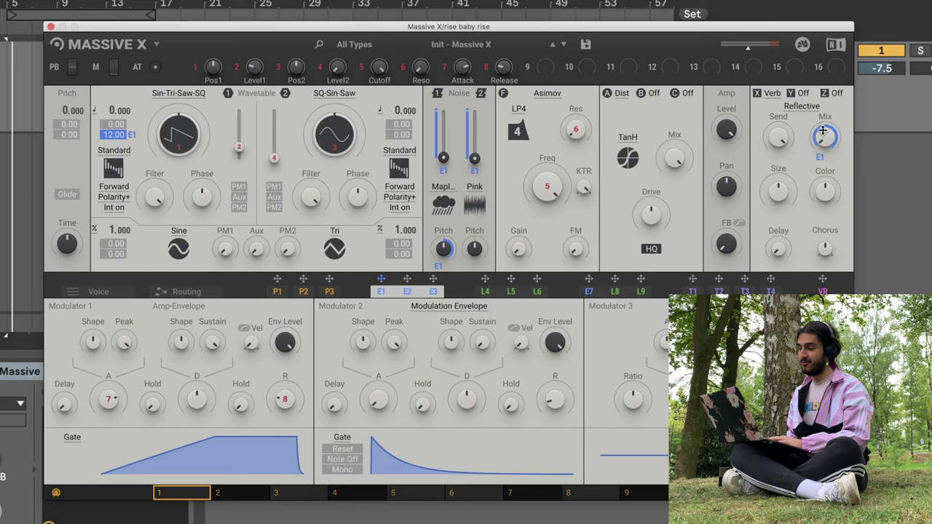
drag(822, 131, 820, 152)
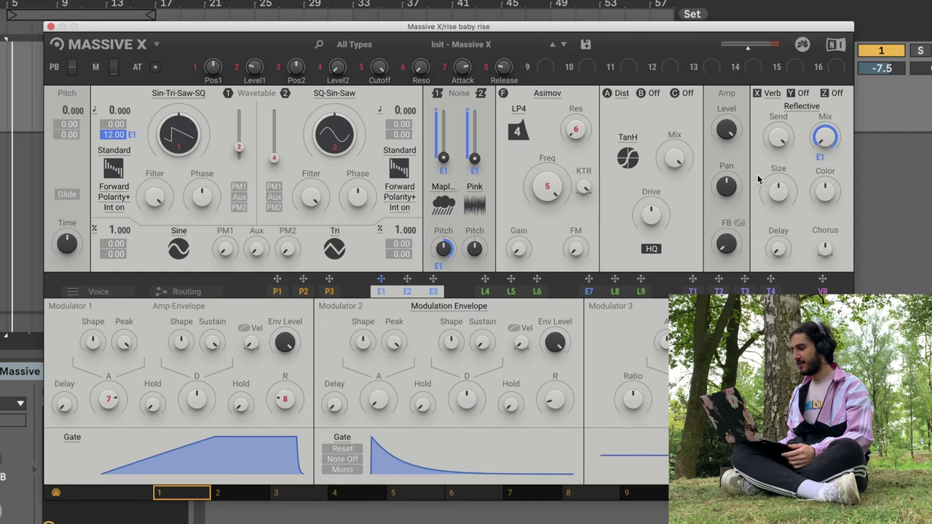
- Route envelope 1 to the reverb Size and lengthen the amp attack
click(805, 94)
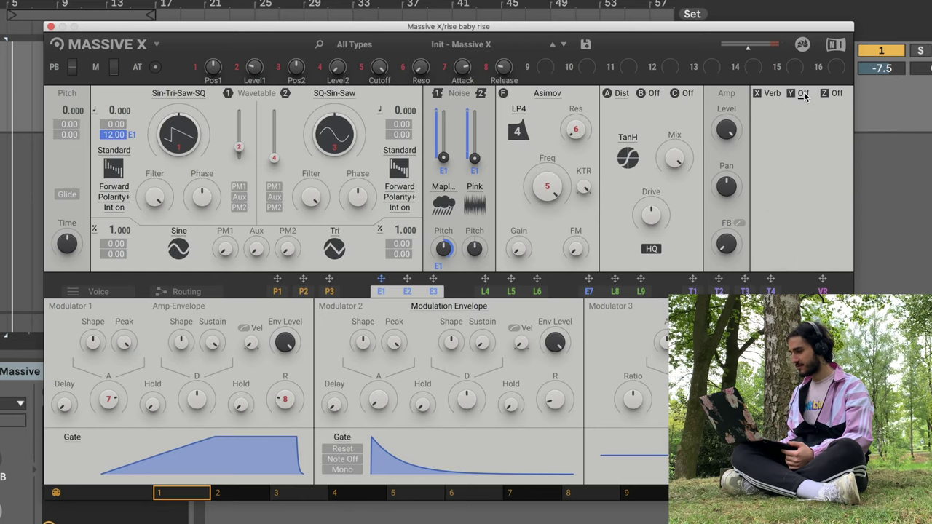
click(772, 94)
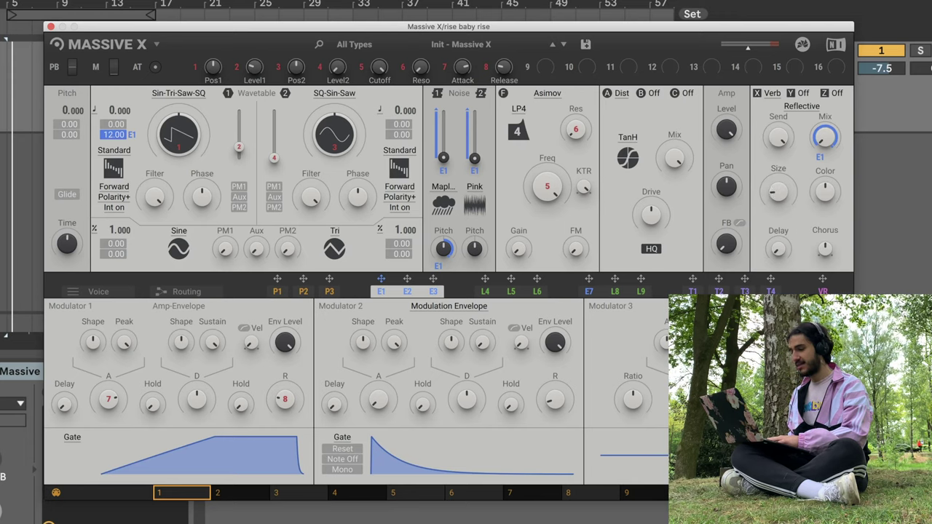
drag(406, 290, 768, 213)
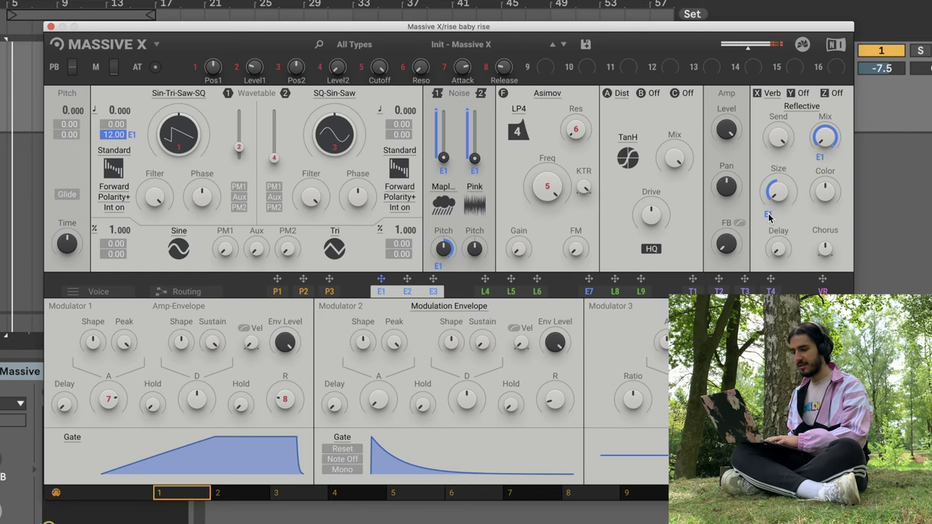
drag(102, 406, 110, 401)
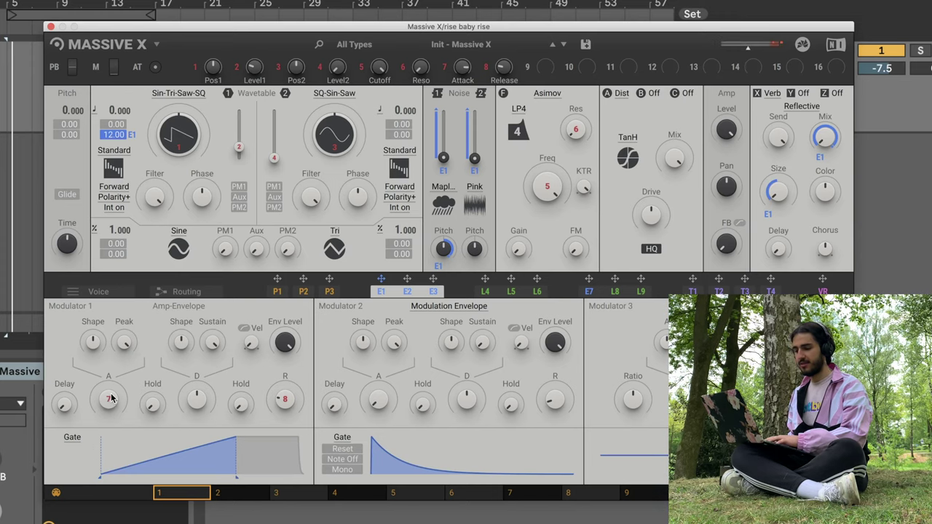
- Lengthen the amp attack further and have E1 sweep Oscillator 1's wavetable position
drag(111, 397, 109, 401)
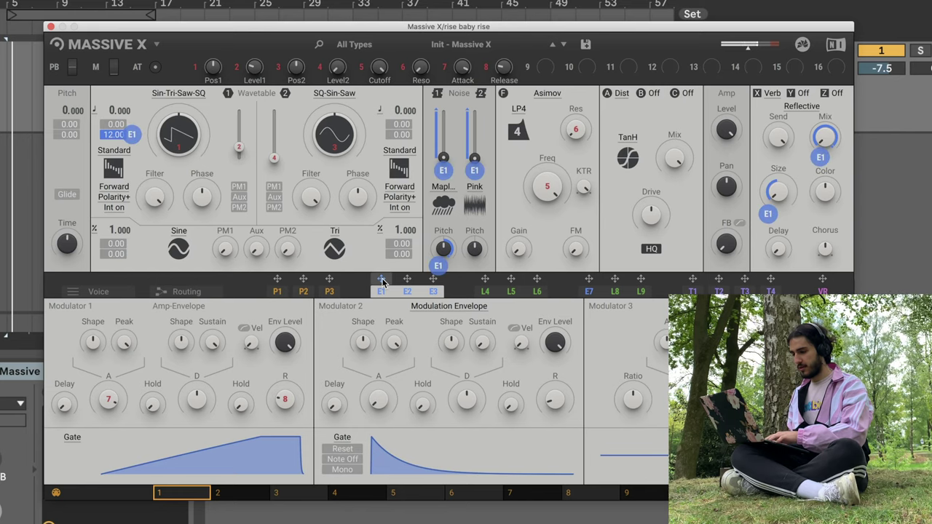
mouse_move(381, 290)
mouse_down()
mouse_move(229, 156)
mouse_move(238, 164)
mouse_up()
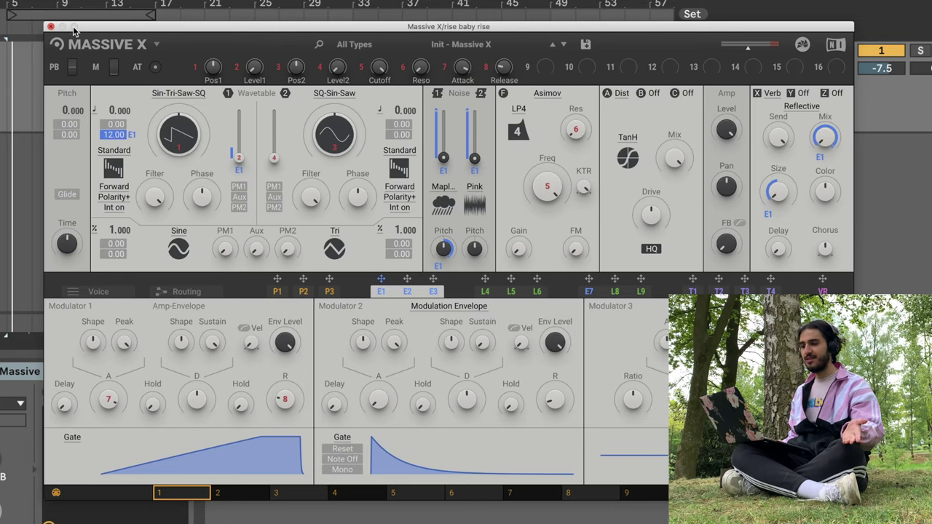
- Close Massive X and insert a new MIDI track in Ableton Live
click(51, 27)
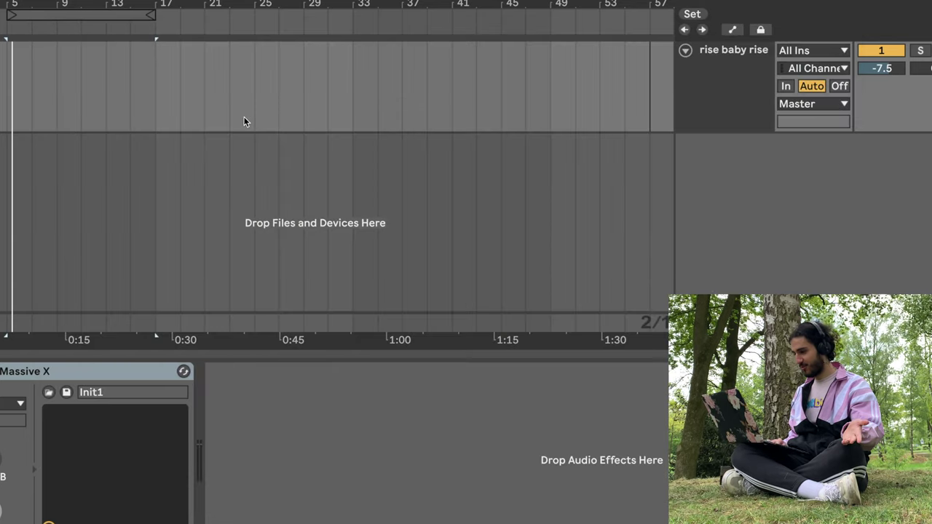
right_click(726, 157)
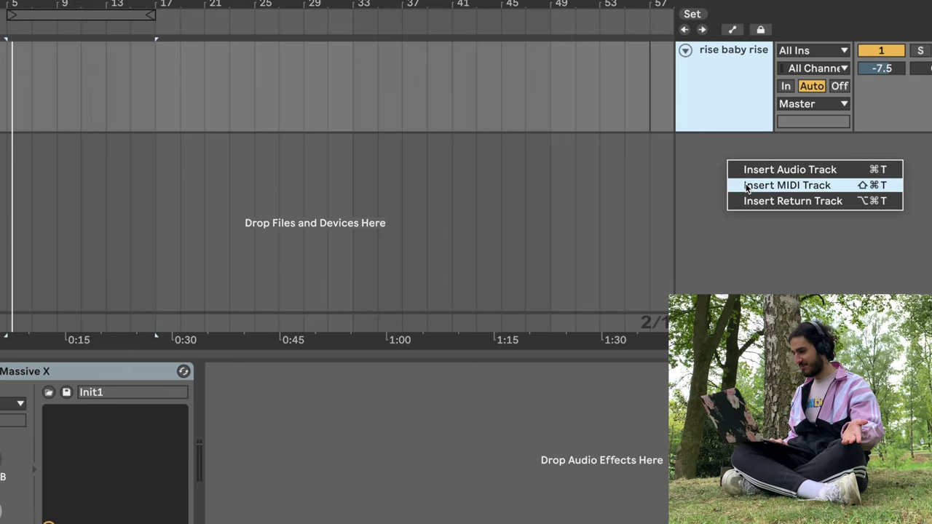
click(743, 184)
right_click(765, 179)
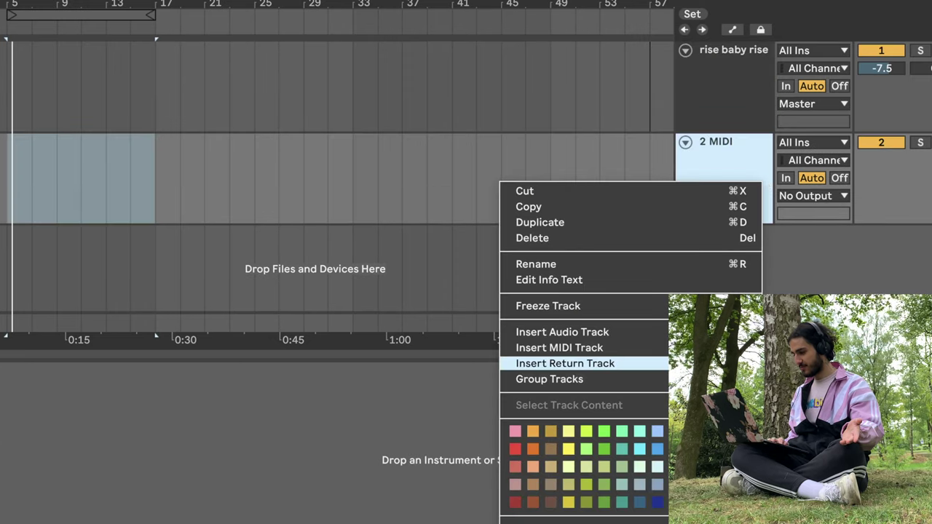
key(Escape)
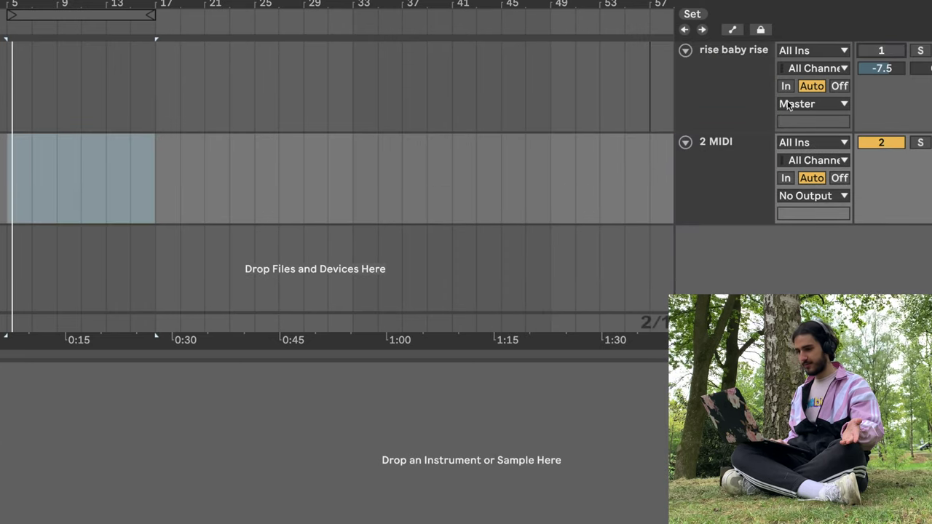
click(693, 177)
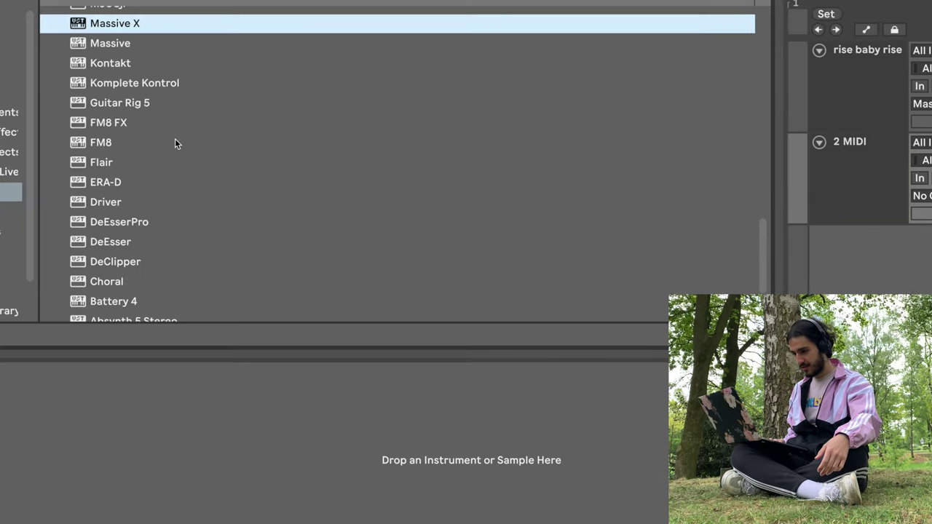
- Find and select Serum in the Plug-ins browser
scroll(184, 149, up, 3)
scroll(185, 150, up, 3)
scroll(184, 149, up, 3)
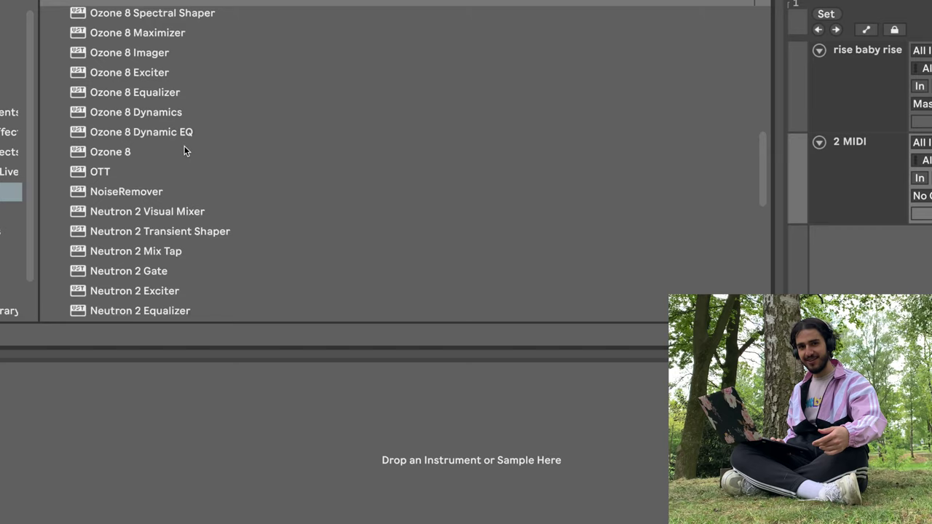
scroll(184, 145, up, 3)
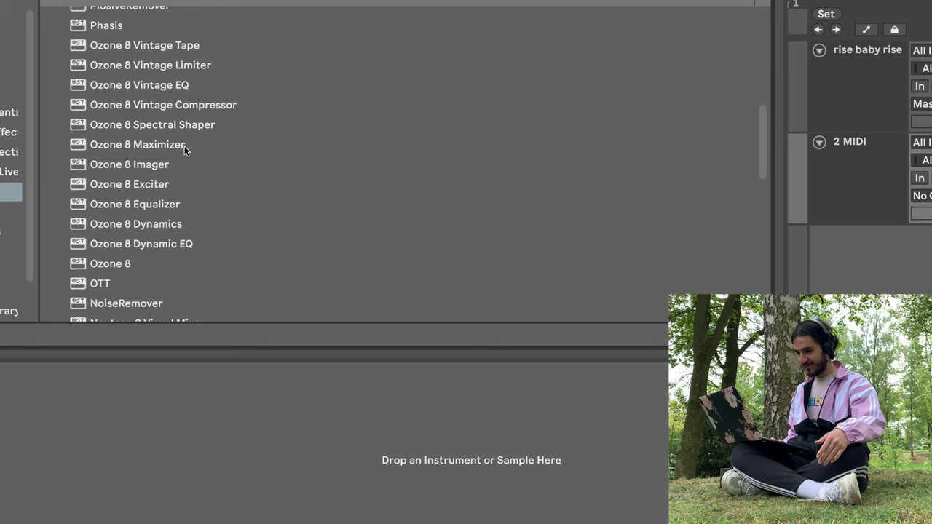
scroll(173, 188, up, 1)
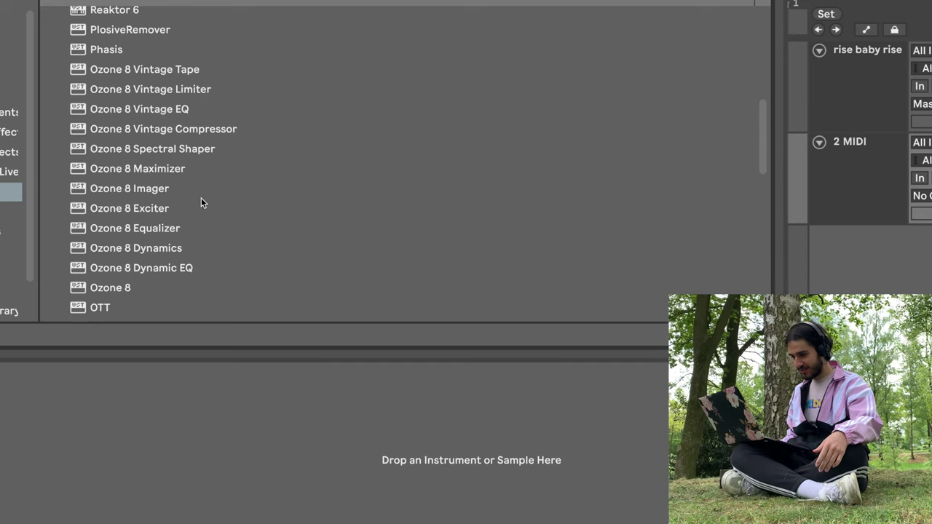
scroll(201, 197, up, 5)
scroll(201, 198, up, 1)
scroll(201, 197, up, 1)
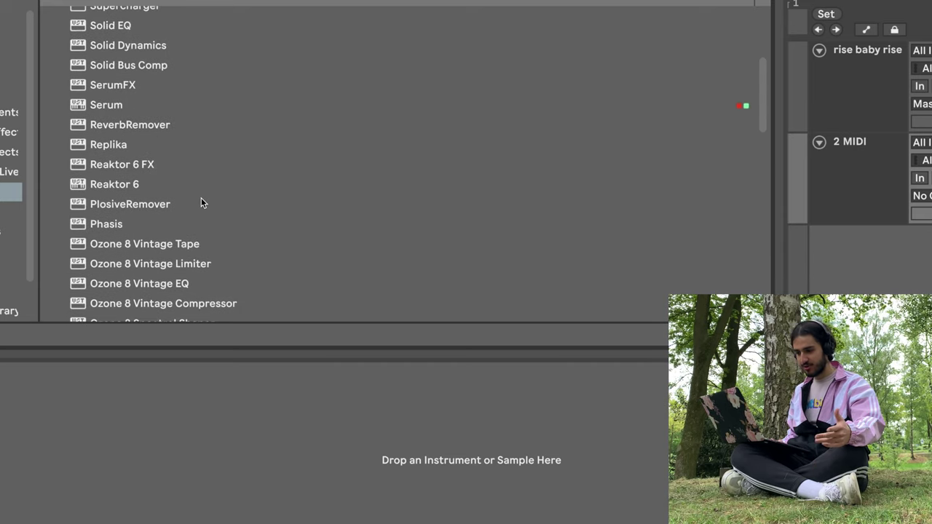
click(102, 102)
- Load Serum and enable its noise layer, browsing samples but keeping AC hum1
key(Return)
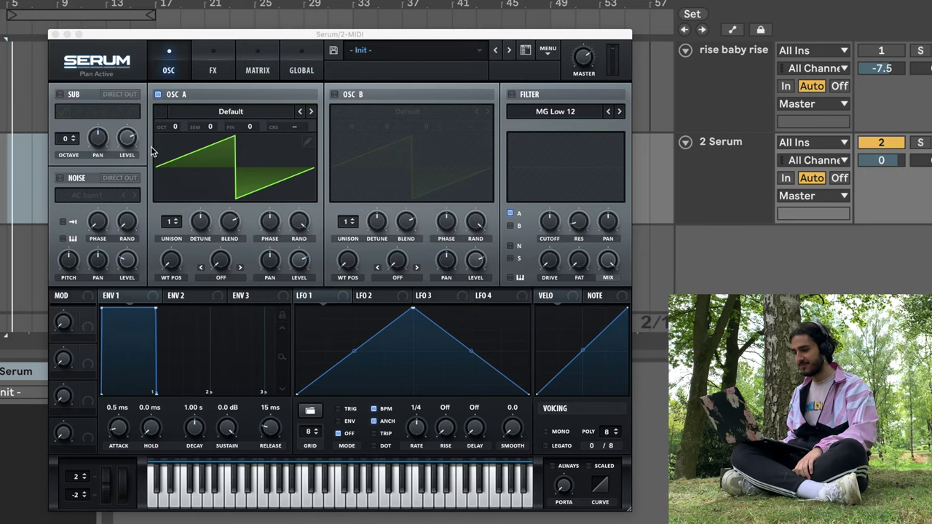
click(67, 179)
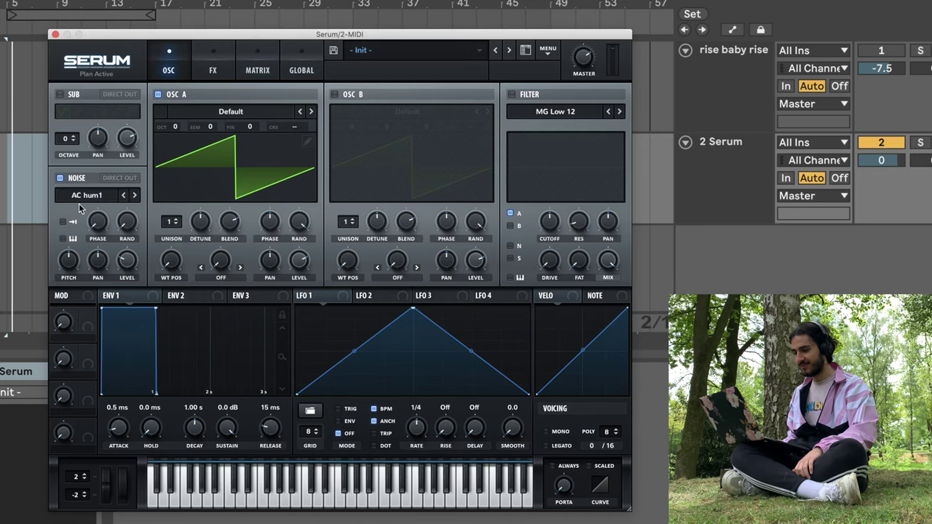
click(86, 195)
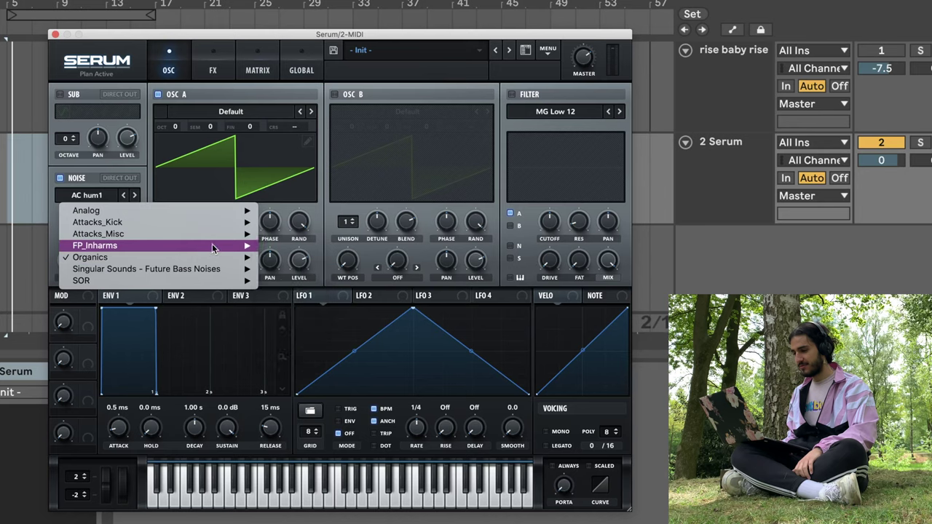
mouse_move(98, 234)
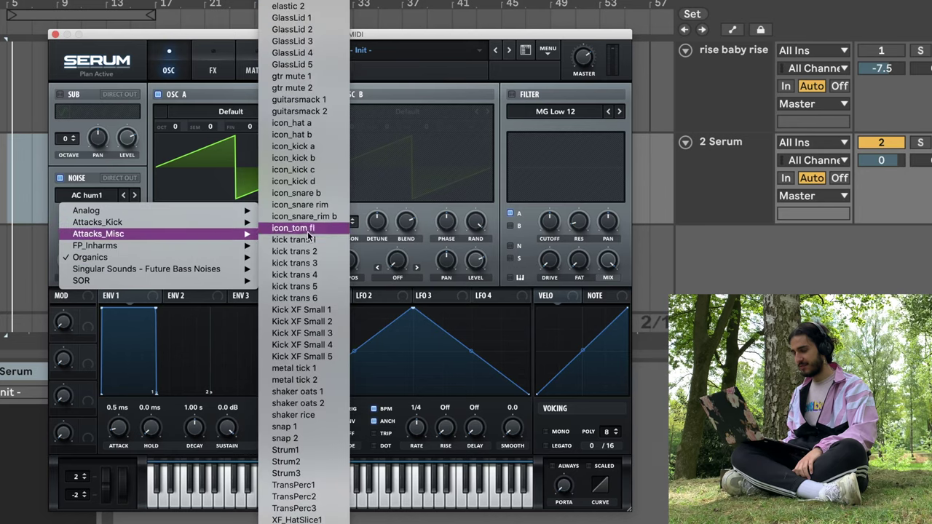
click(291, 162)
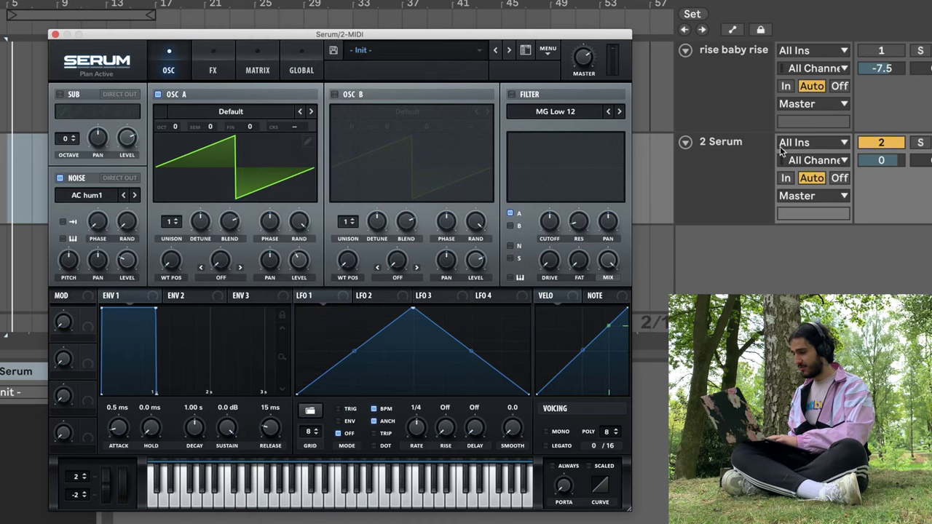
- Lower the Serum track volume and give oscillator A eight unison voices with adjusted detune
drag(885, 160, 885, 182)
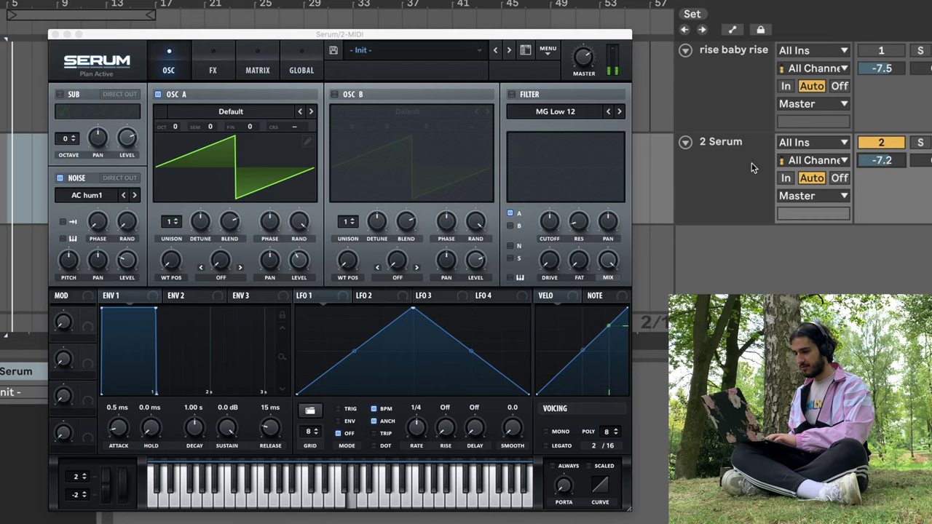
click(300, 268)
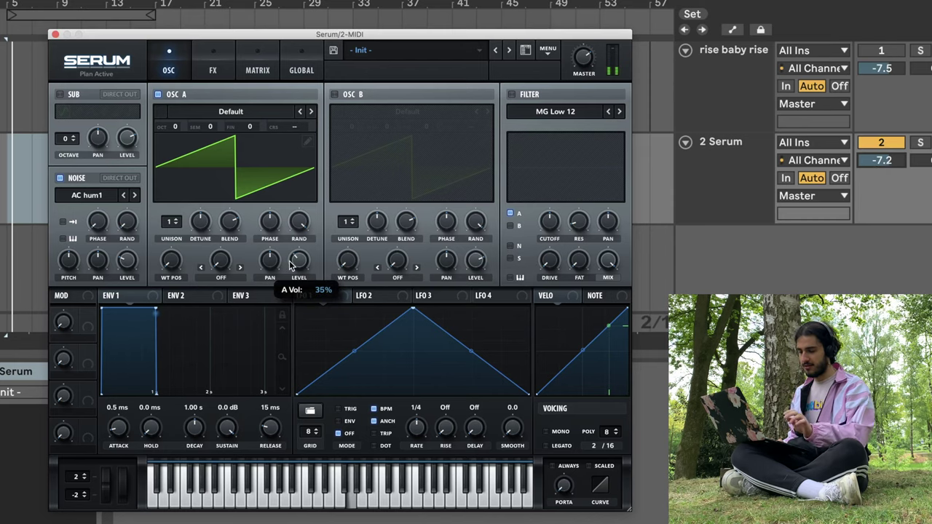
drag(175, 221, 180, 151)
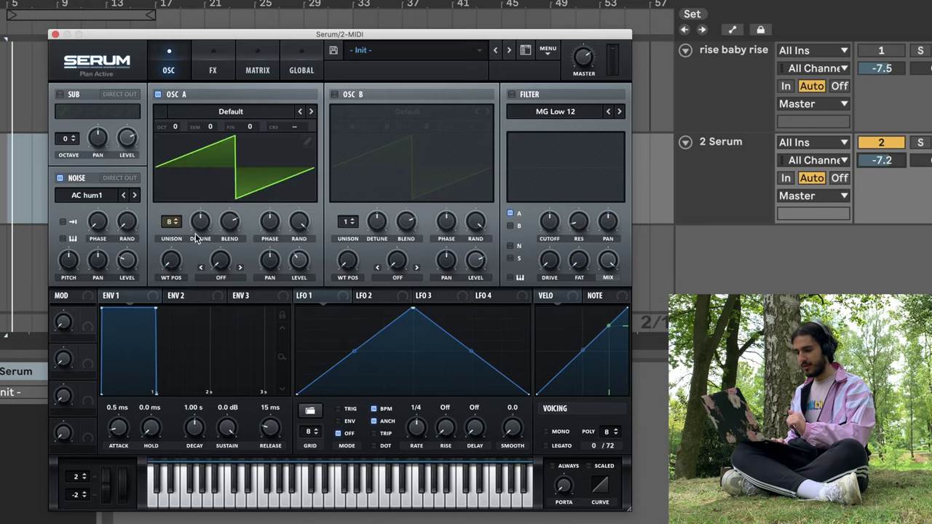
drag(200, 222, 199, 231)
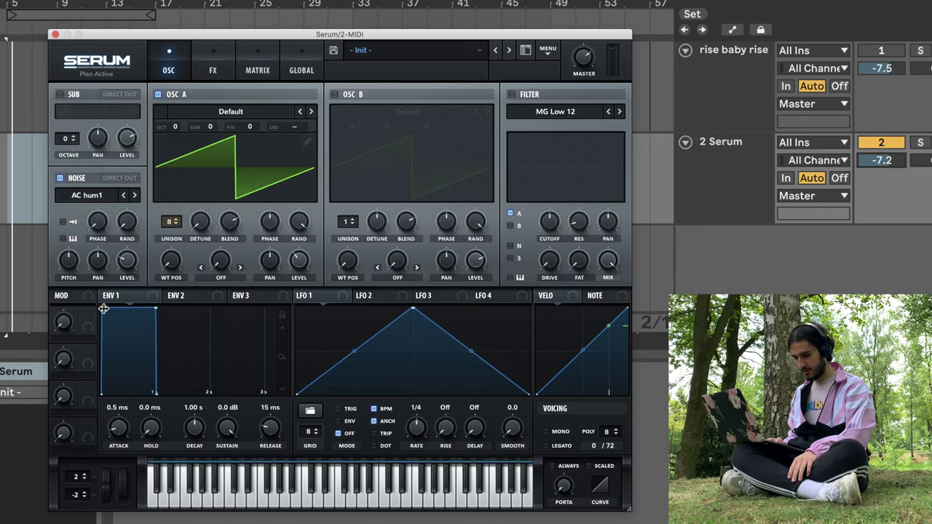
- Zero the amp envelope attack and make LFO 1 a rising ramp at a 4-bar rate
mouse_move(104, 308)
mouse_down()
mouse_move(227, 313)
mouse_move(57, 308)
mouse_up()
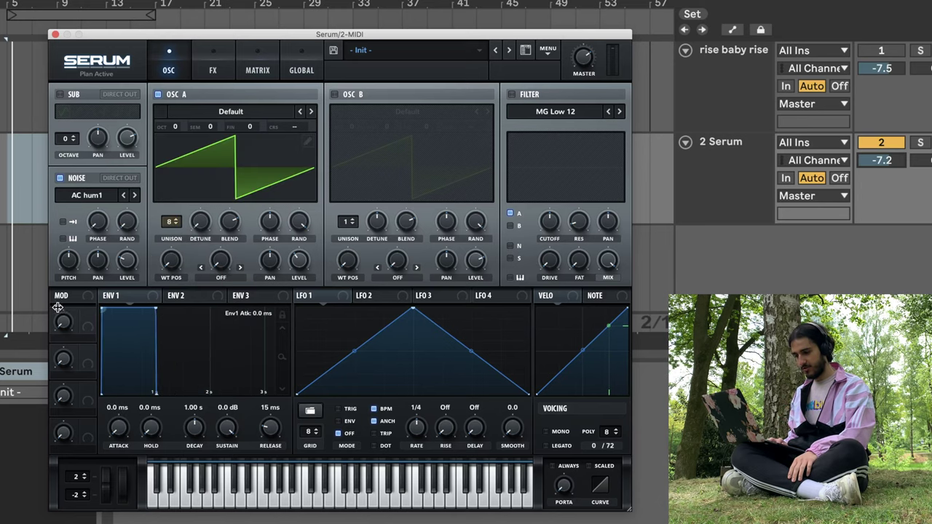
drag(413, 309, 527, 309)
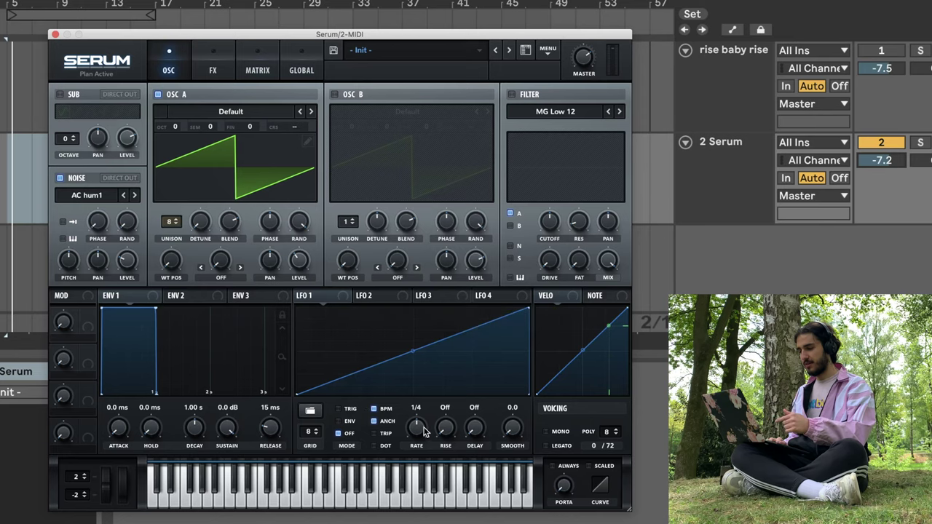
drag(422, 430, 427, 470)
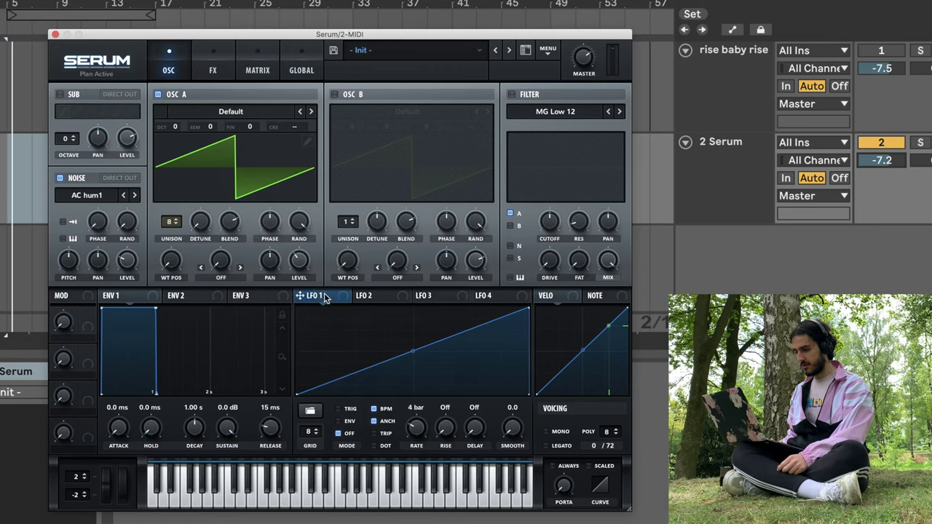
- Route LFO 1 to oscillator A's unison detune and audition the riser note
drag(326, 299, 196, 225)
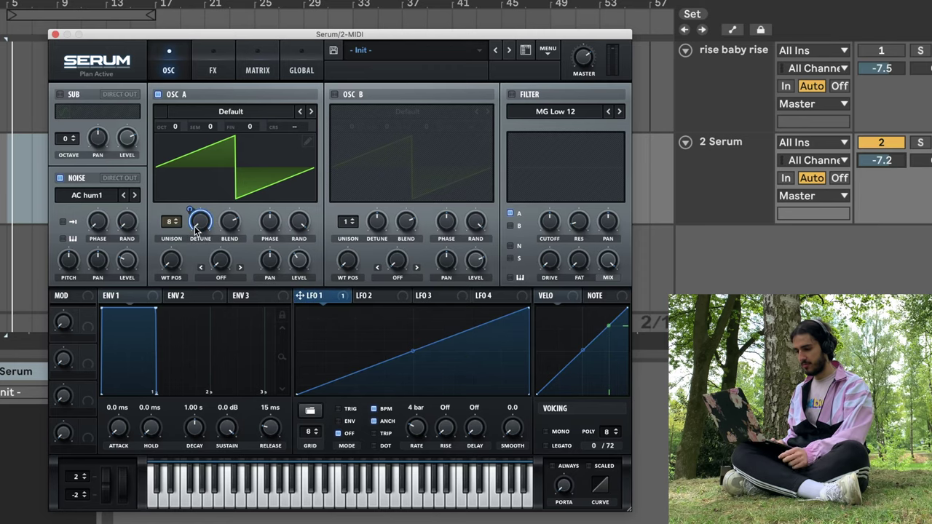
mouse_move(190, 210)
drag(189, 249, 191, 253)
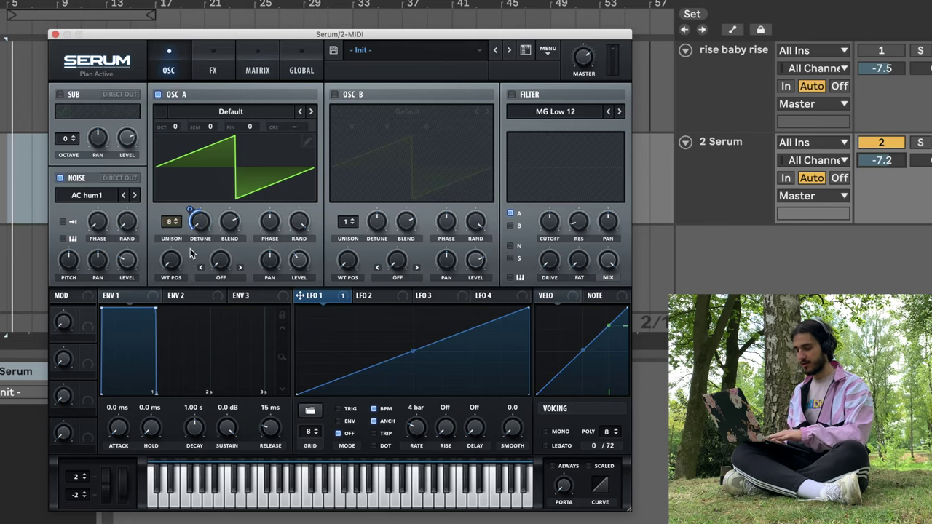
key(a)
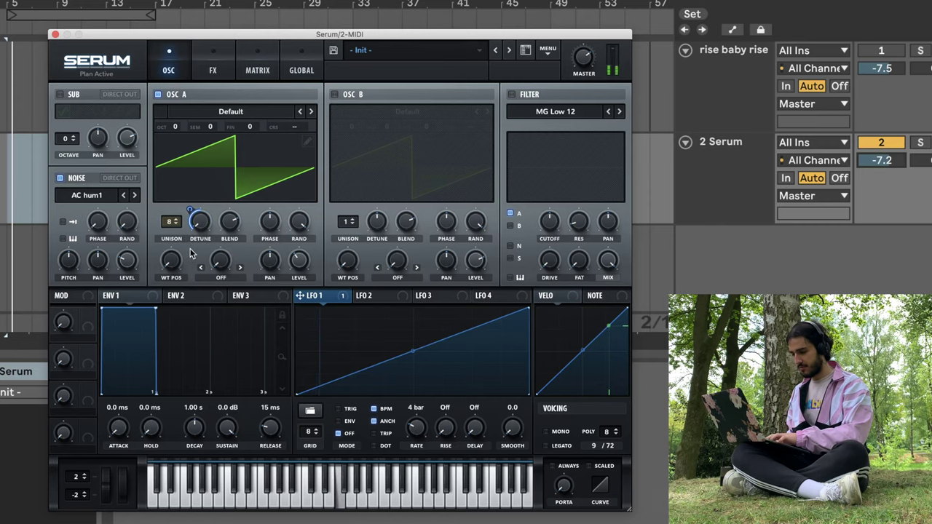
key(s)
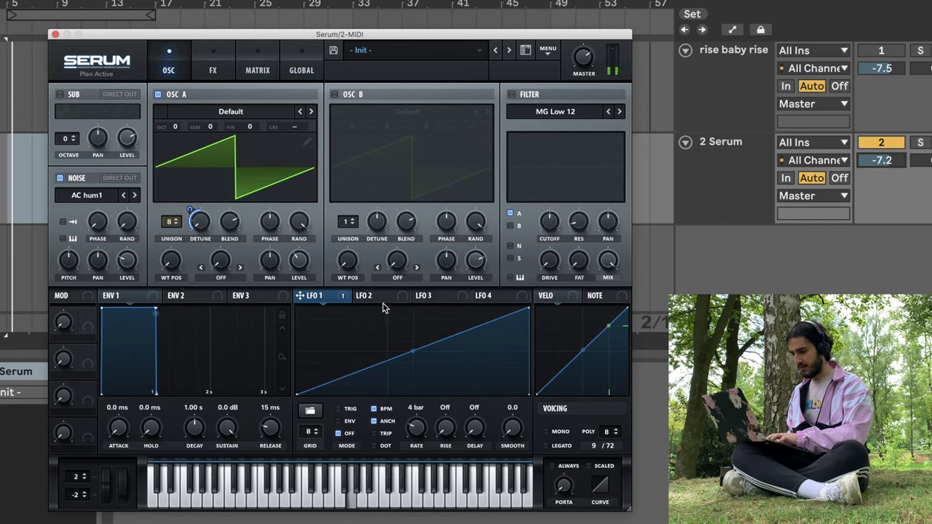
- Route LFO 1 to oscillator A's coarse pitch with an amount of 14
drag(332, 299, 295, 128)
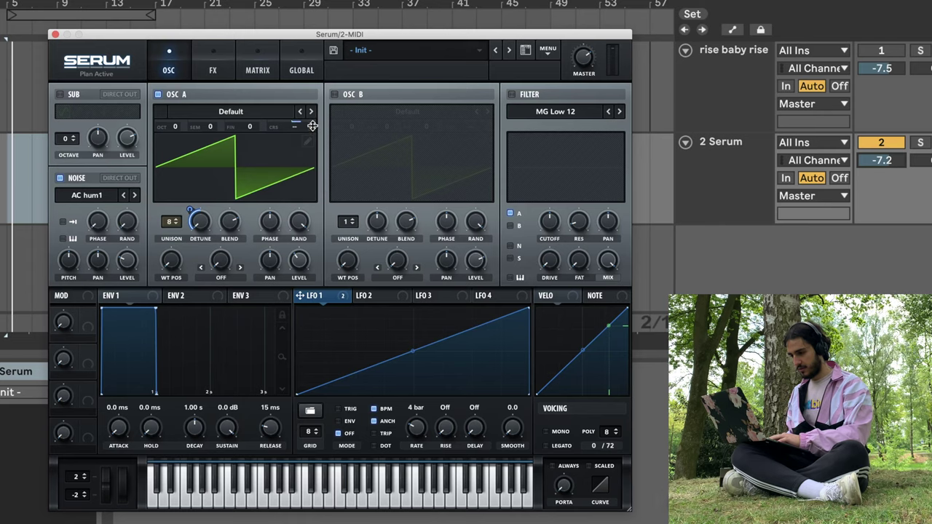
drag(312, 126, 312, 131)
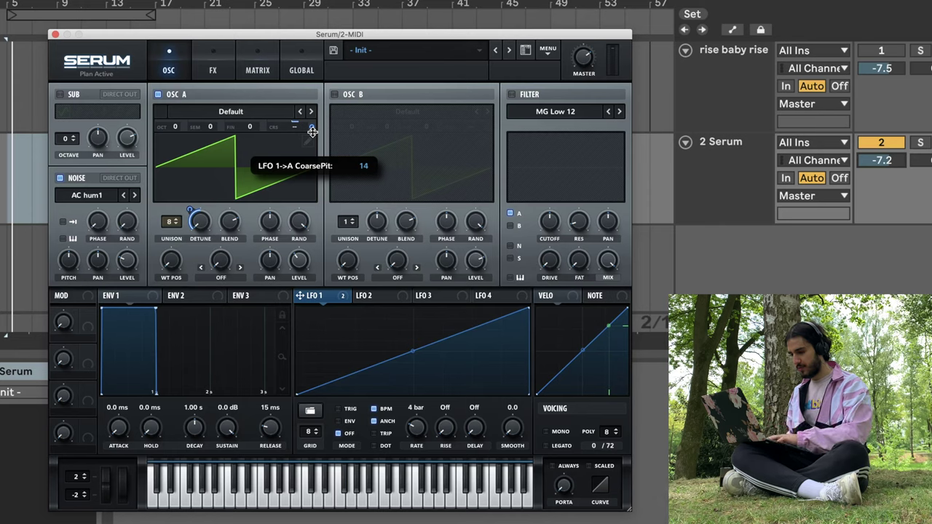
drag(312, 131, 312, 131)
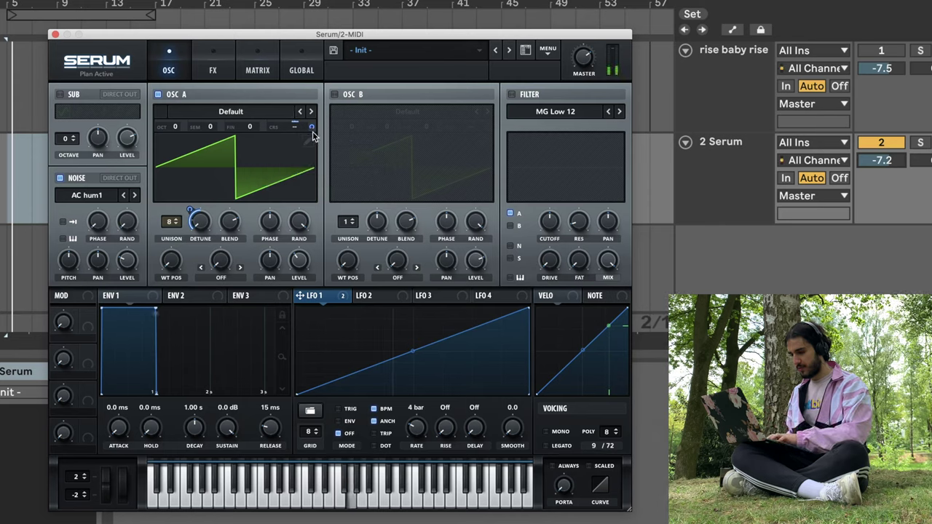
right_click(312, 128)
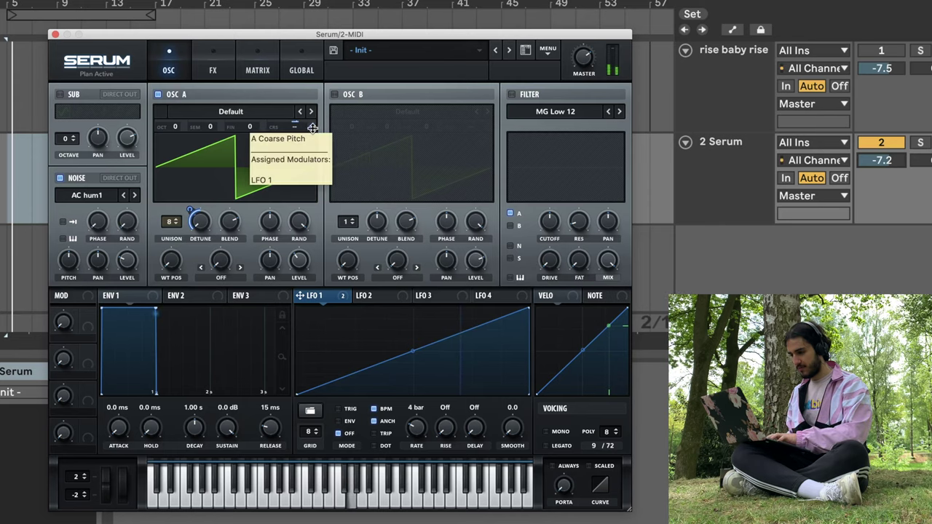
click(273, 178)
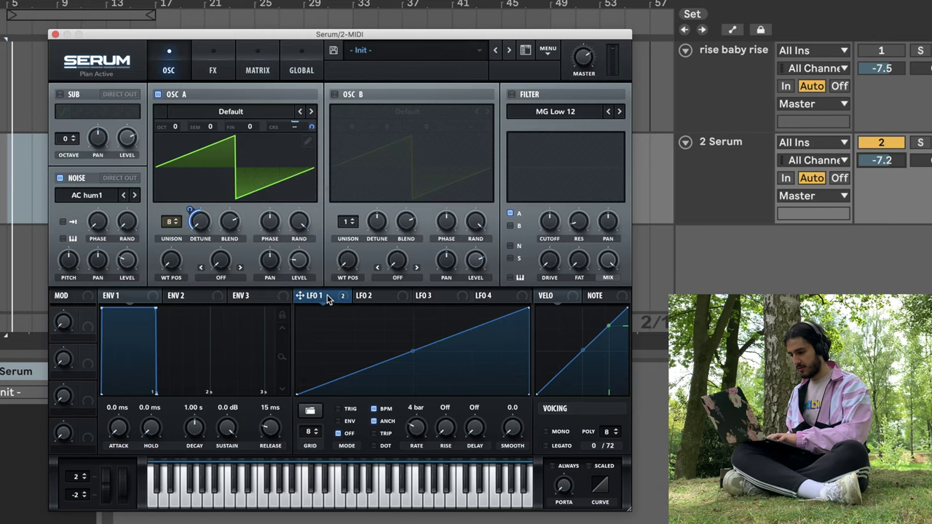
- Route LFO 1 to oscillator A's level and to the noise layer's level
drag(300, 295, 299, 260)
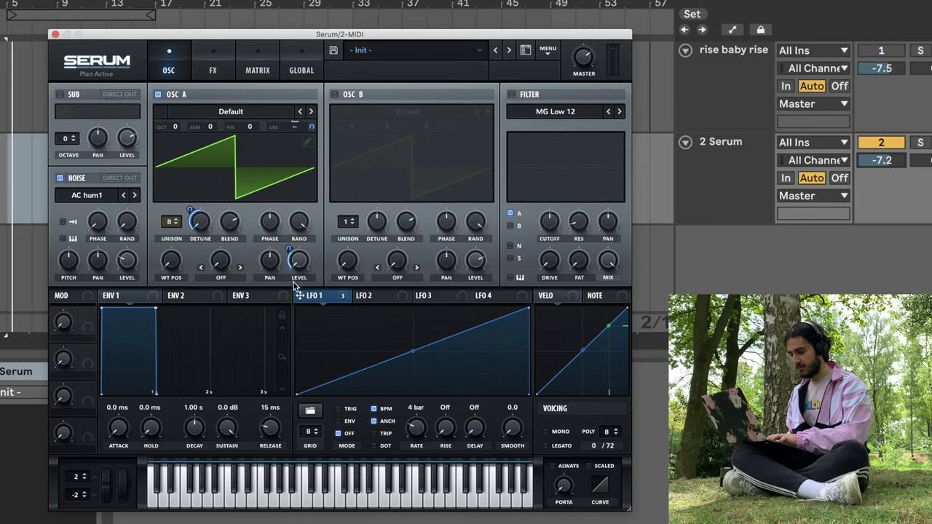
drag(293, 289, 292, 250)
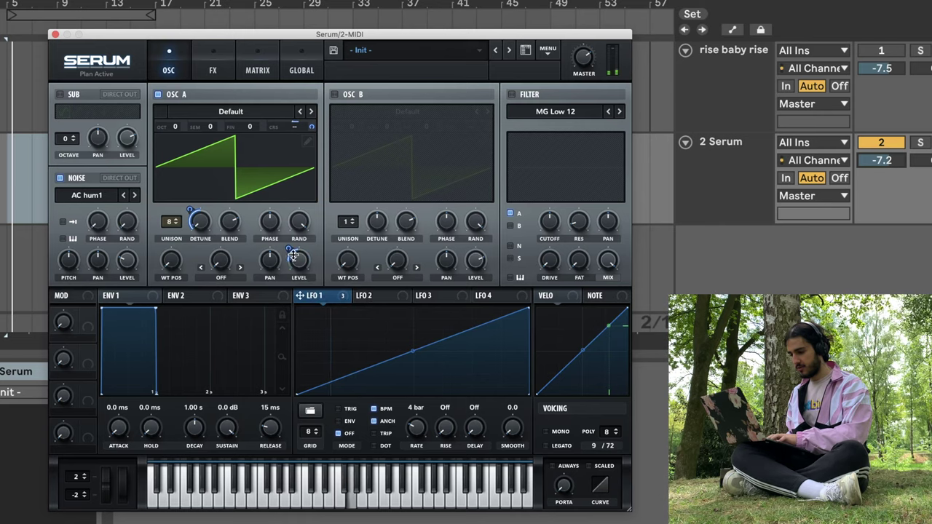
right_click(297, 263)
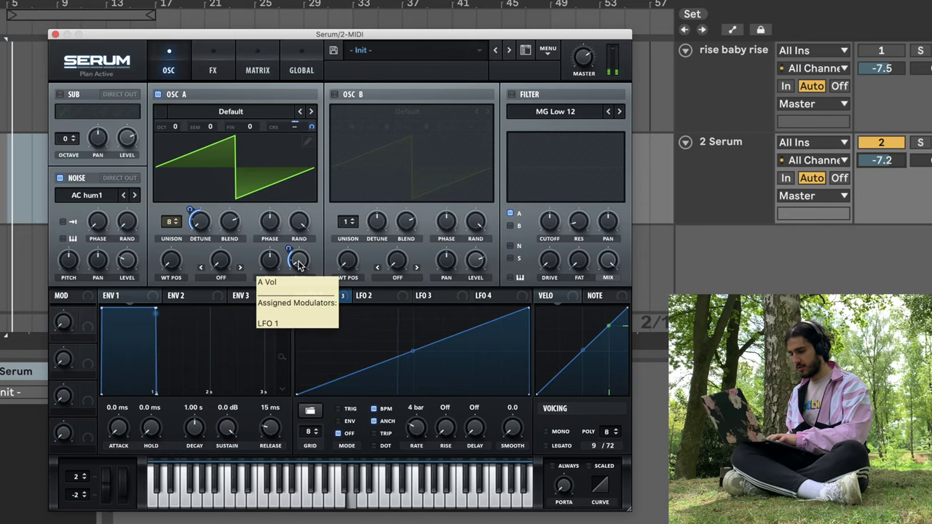
drag(300, 296, 125, 262)
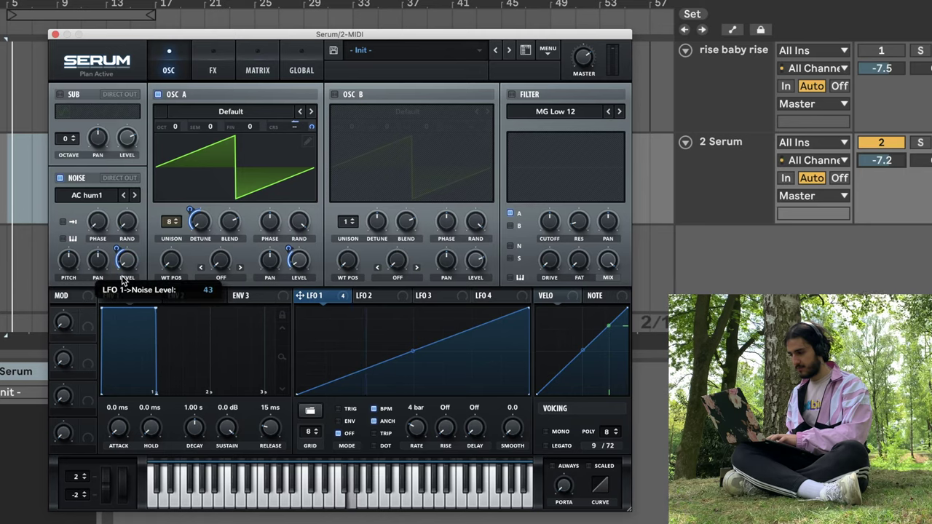
- Try the WindChimes noise sample on the noise layer
click(212, 63)
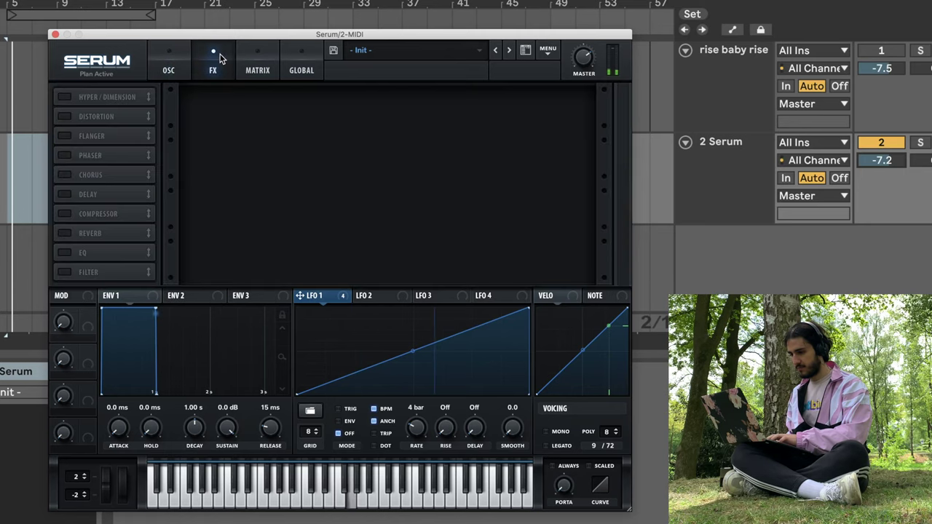
click(179, 65)
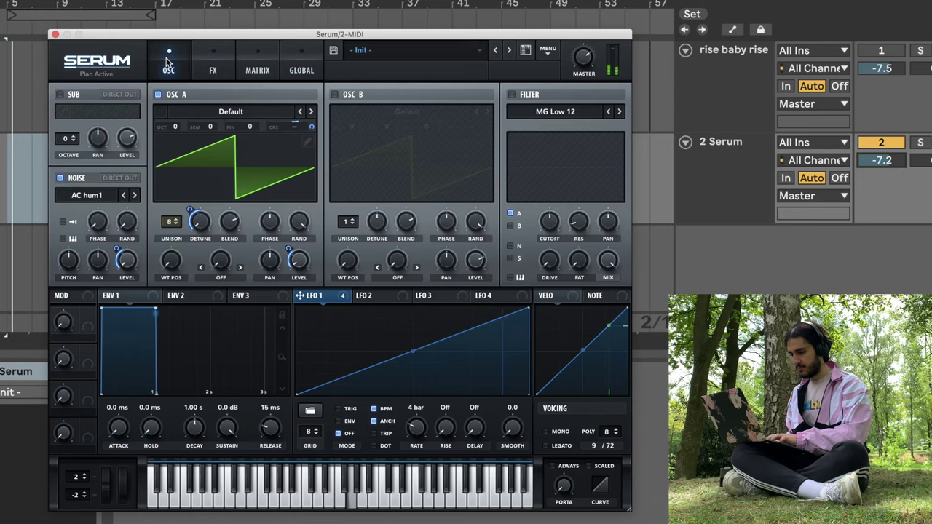
click(87, 195)
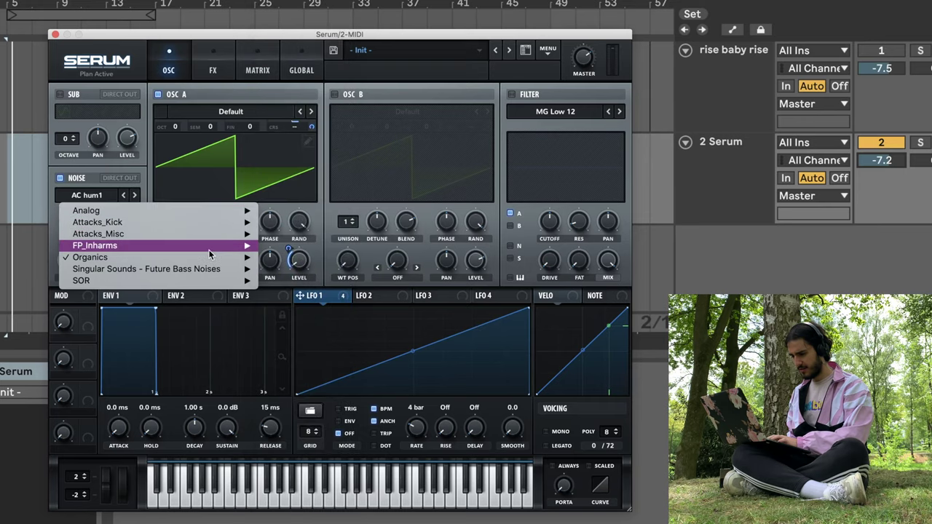
mouse_move(90, 257)
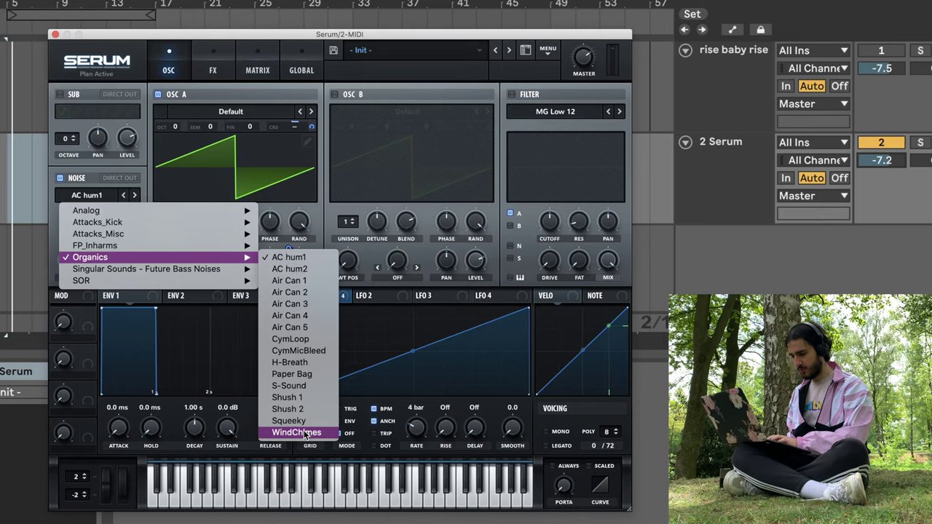
click(306, 434)
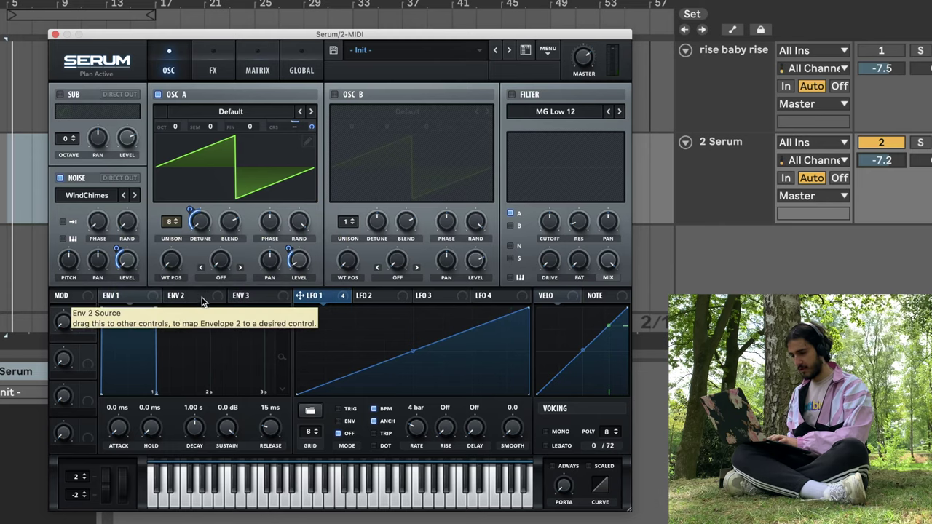
- Route LFO 1 to noise pitch at a reduced amount
mouse_move(300, 294)
mouse_down()
mouse_move(67, 275)
mouse_move(68, 261)
mouse_up()
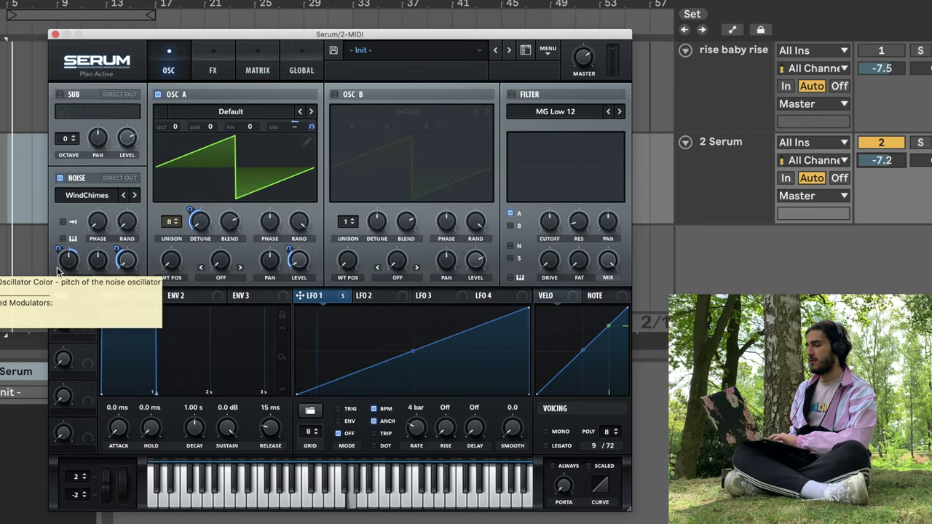
click(62, 256)
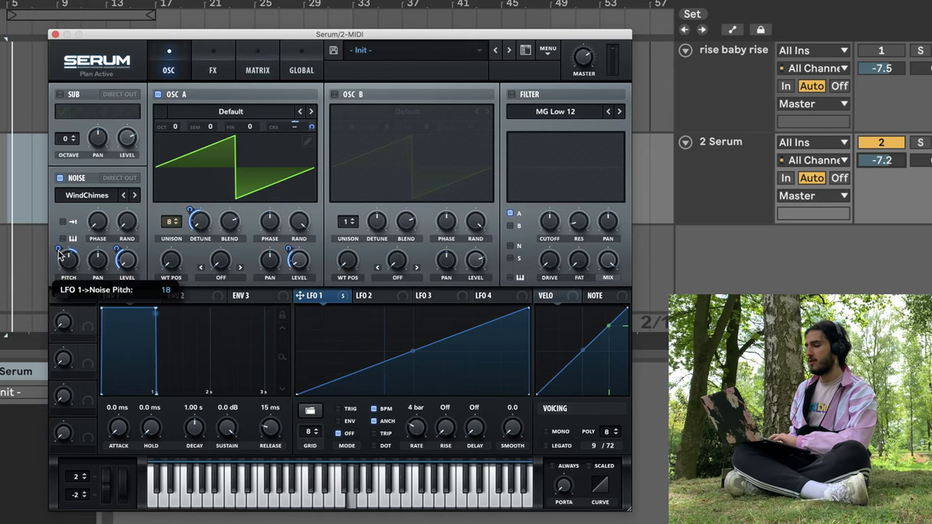
drag(61, 246, 60, 248)
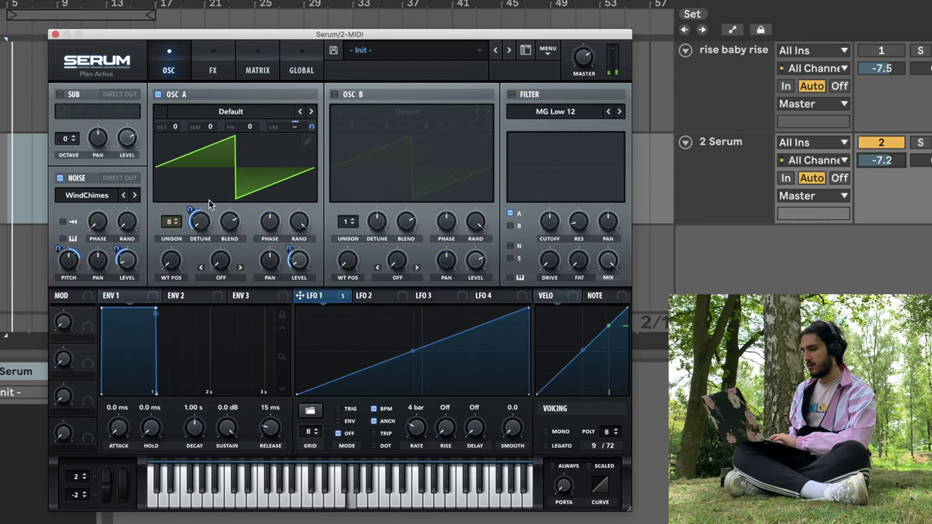
- Reload the AC hum1 noise sample and route LFO 1 to oscillator A's level
click(102, 195)
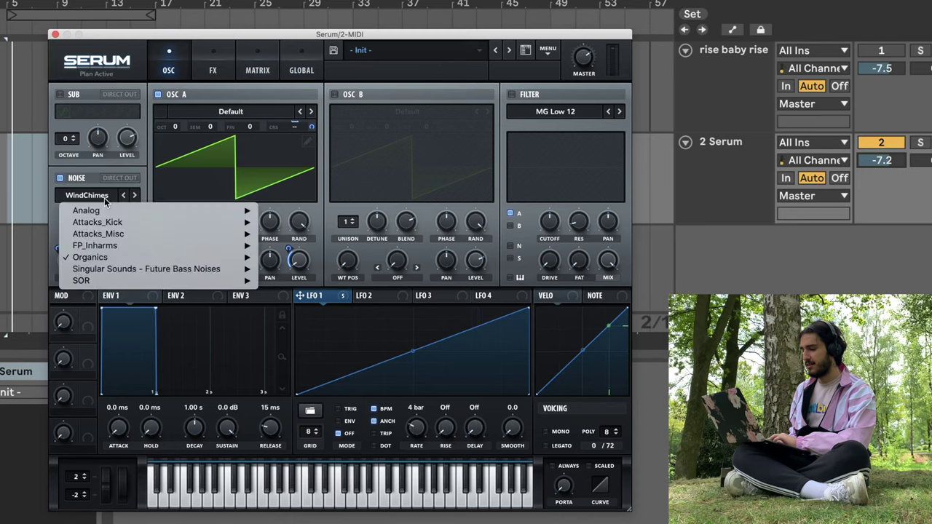
mouse_move(90, 257)
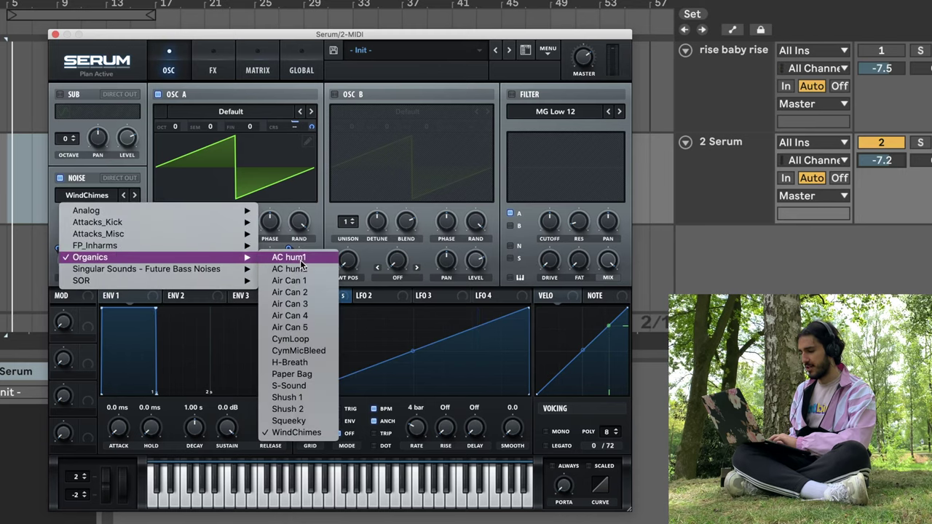
click(295, 258)
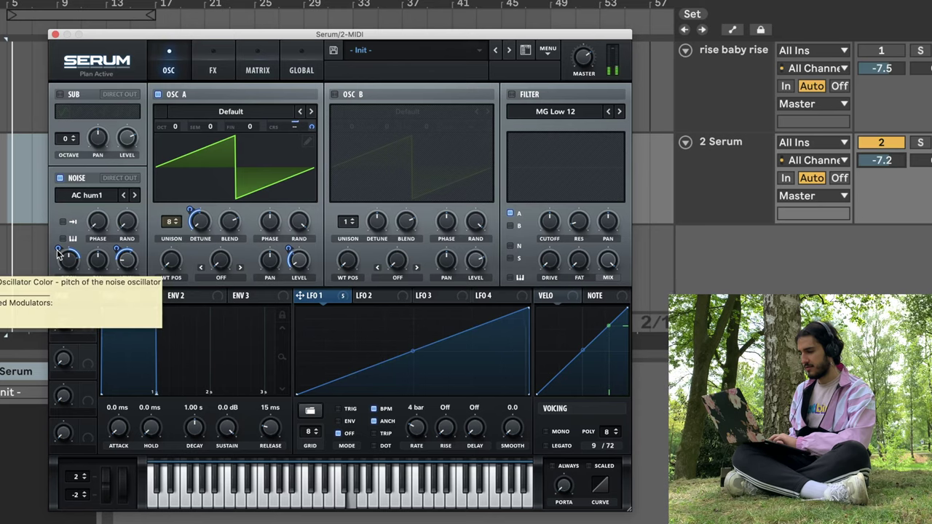
drag(289, 252, 290, 256)
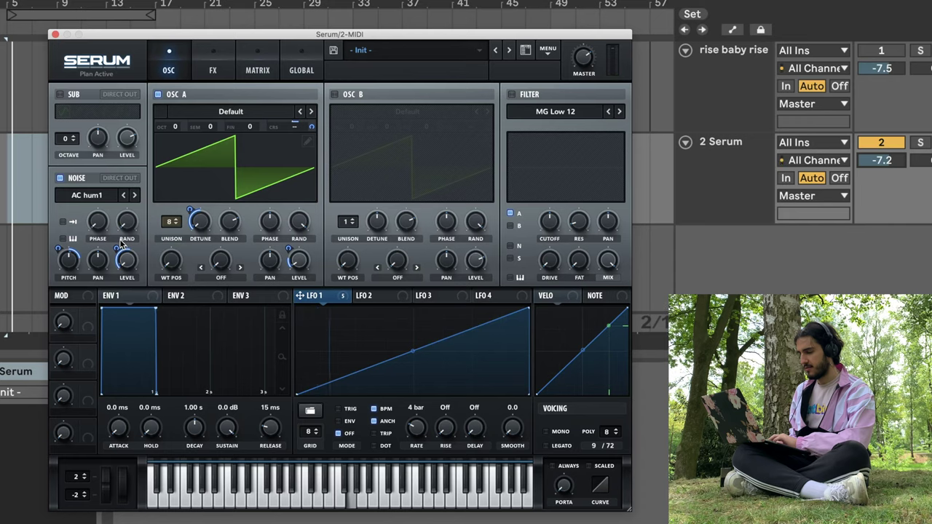
- Enable reverb with reduced size and mix, set LFO 1 to TRIG, and nudge track volume up
click(195, 67)
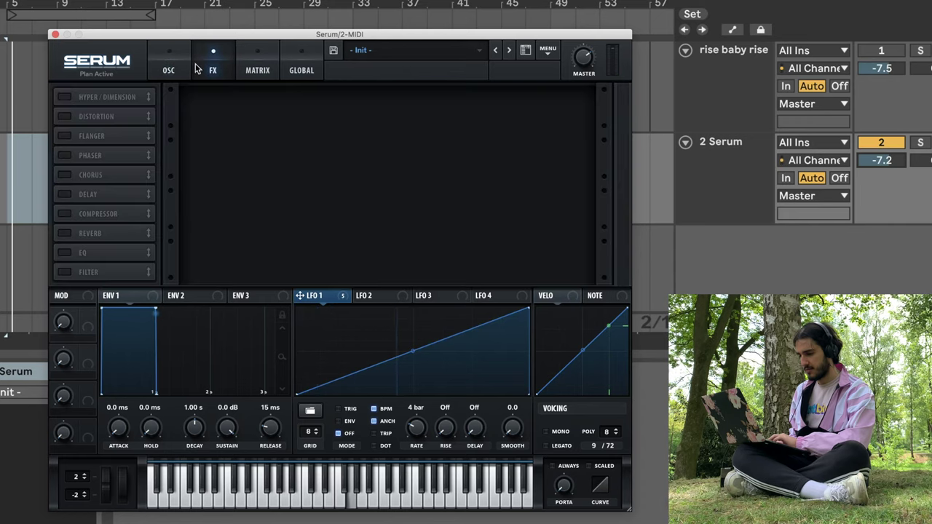
click(65, 234)
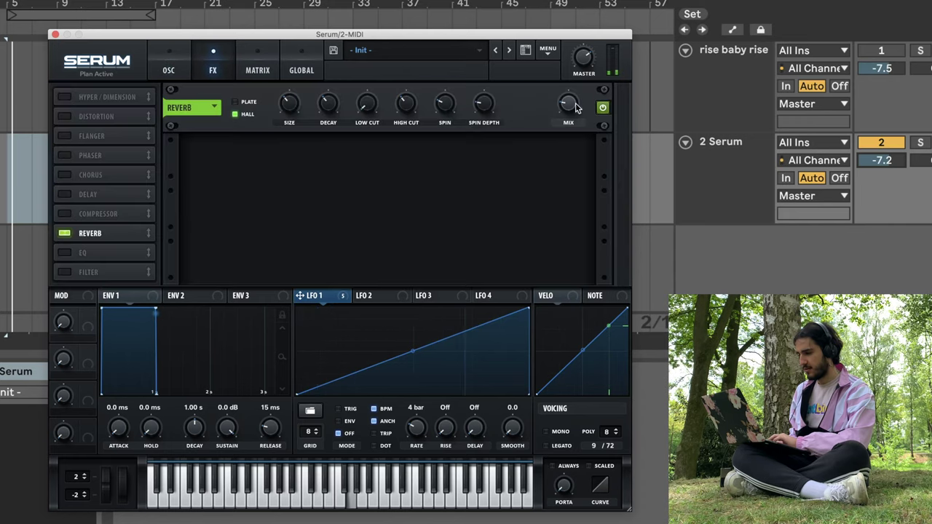
drag(569, 104, 569, 243)
drag(293, 113, 299, 203)
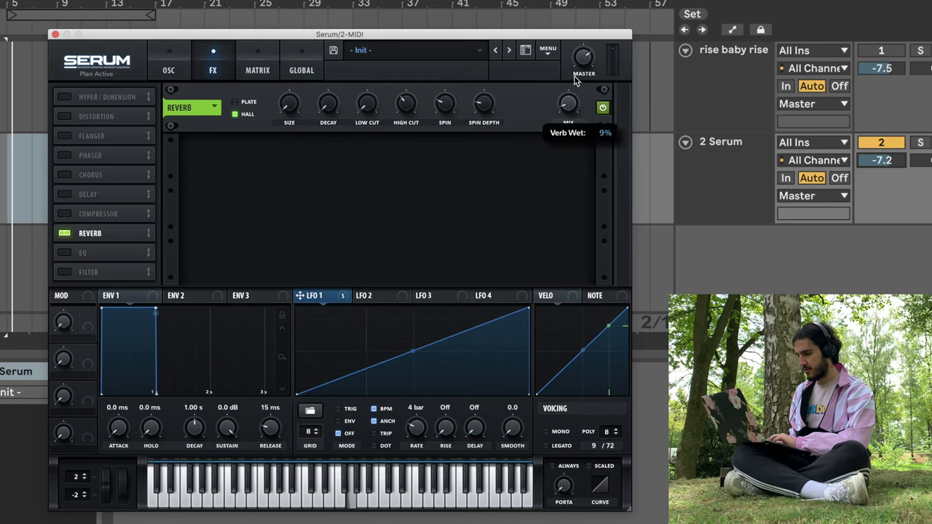
drag(573, 114, 573, 125)
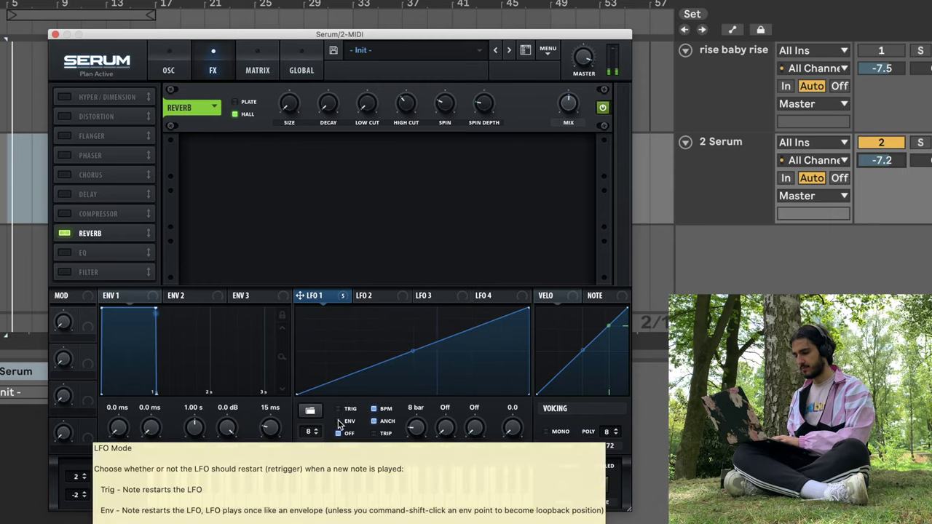
click(339, 409)
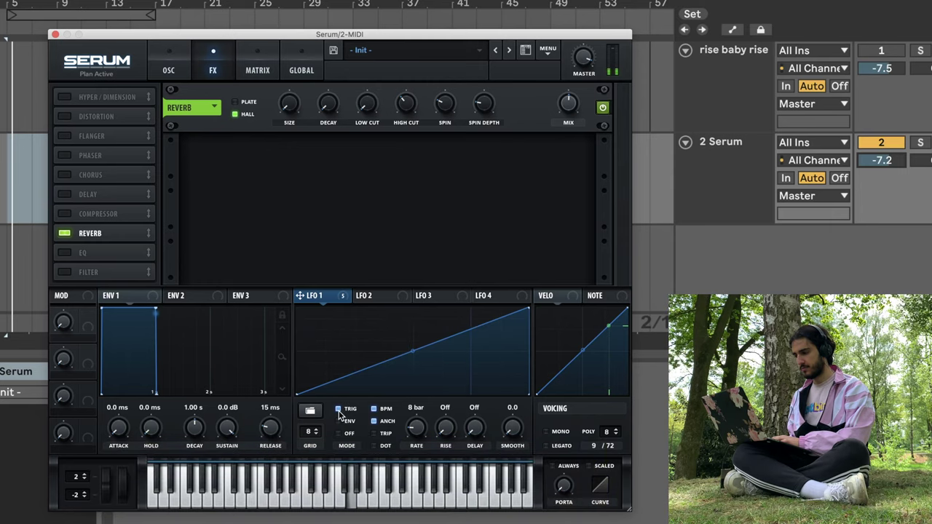
drag(882, 160, 883, 155)
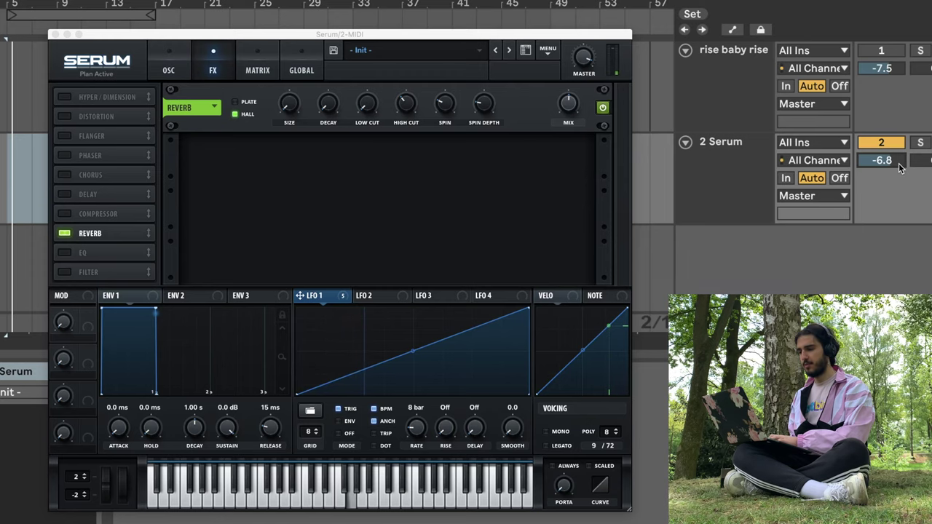
- Load the Spectral 'Reesey Mess 1 [SL]' wavetable into oscillator A and sweep its WT position
click(157, 62)
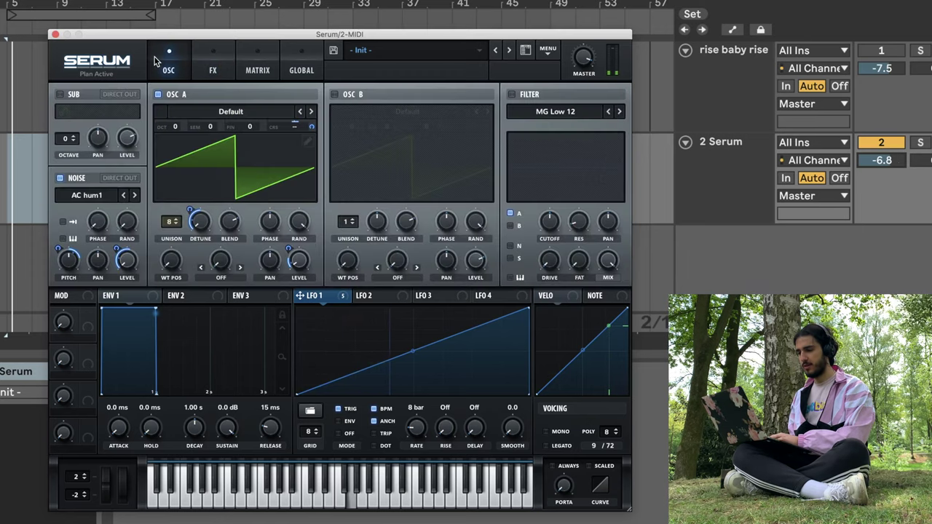
click(249, 116)
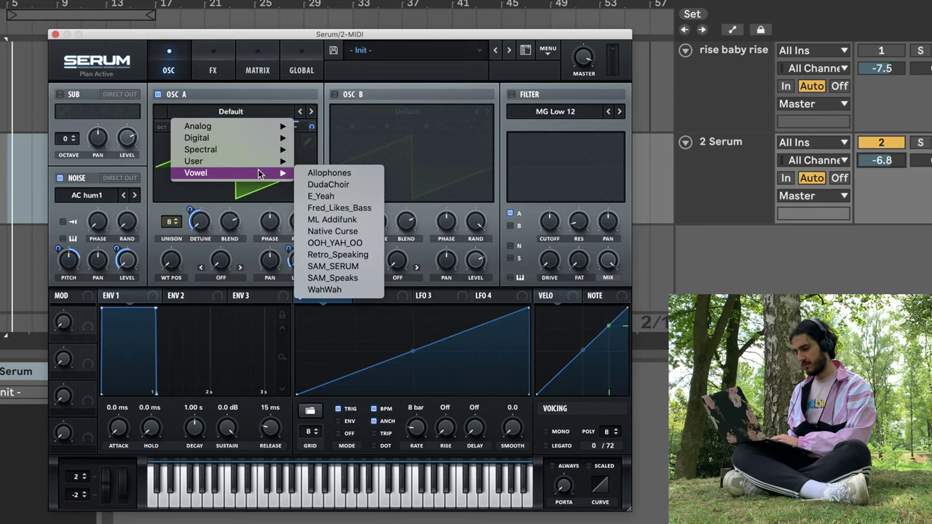
mouse_move(232, 150)
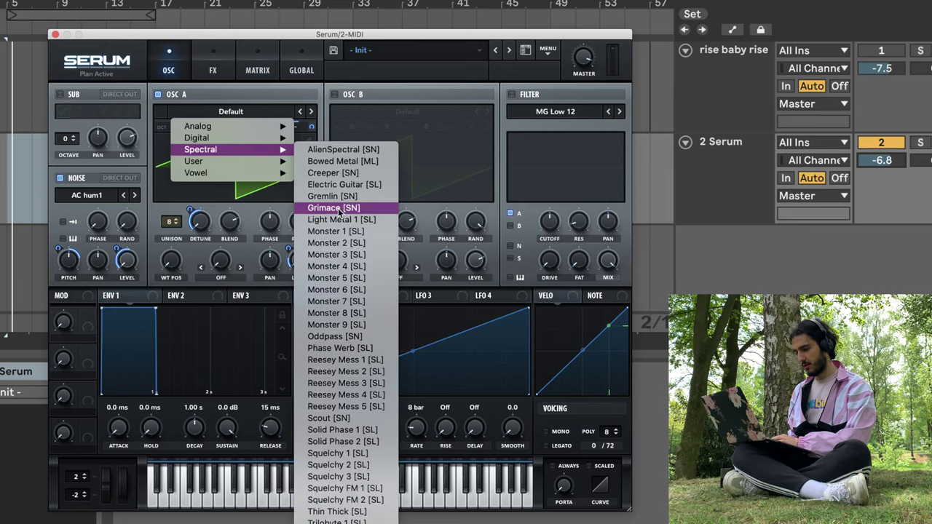
click(340, 361)
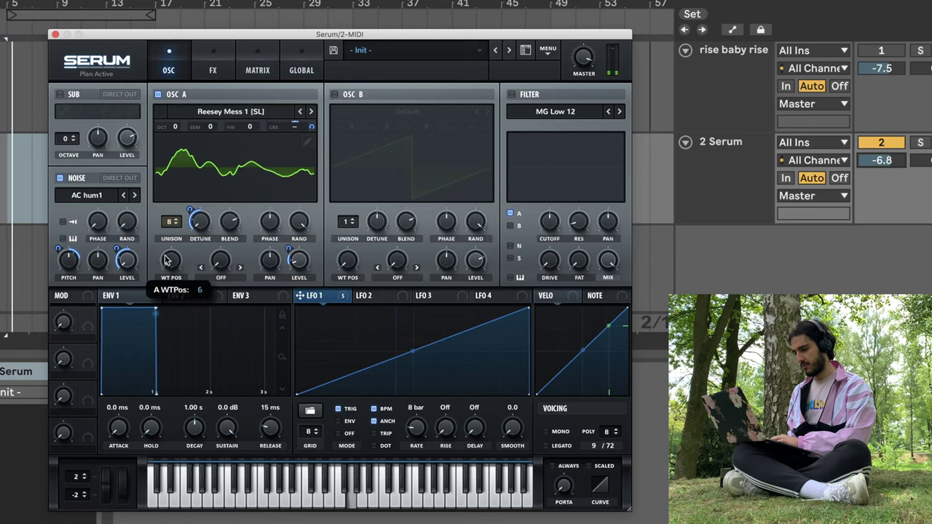
drag(171, 261, 223, 138)
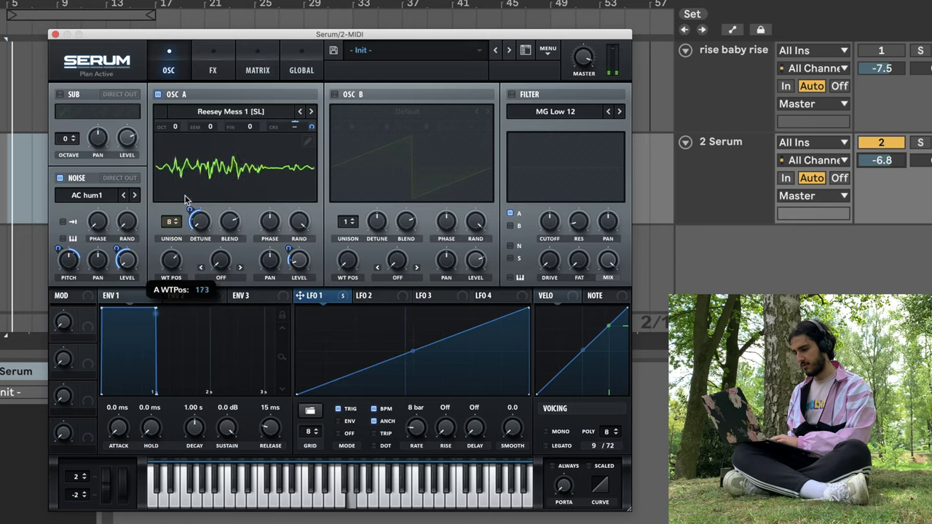
- Give LFO 2 the Misc AbitCrazy shape, route it to oscillator A's WT position, set track volume to 0.2
click(371, 295)
click(310, 411)
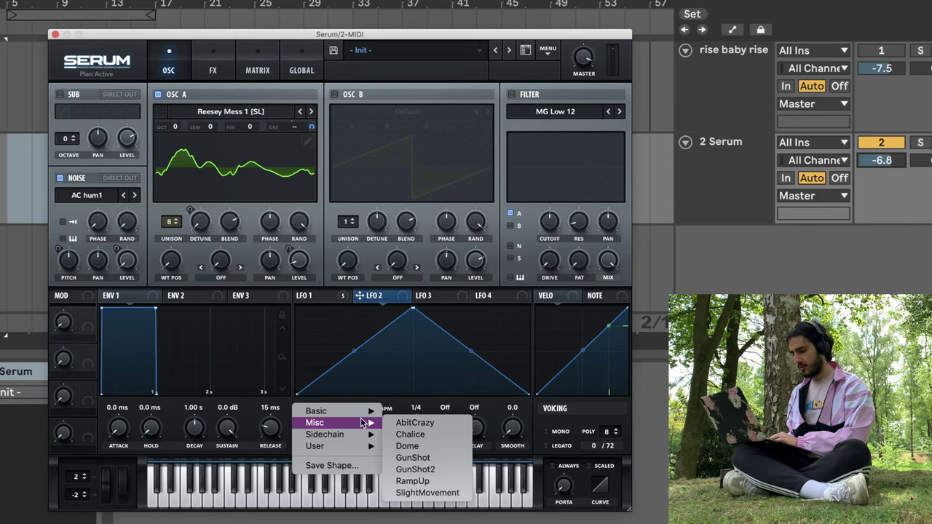
mouse_move(331, 422)
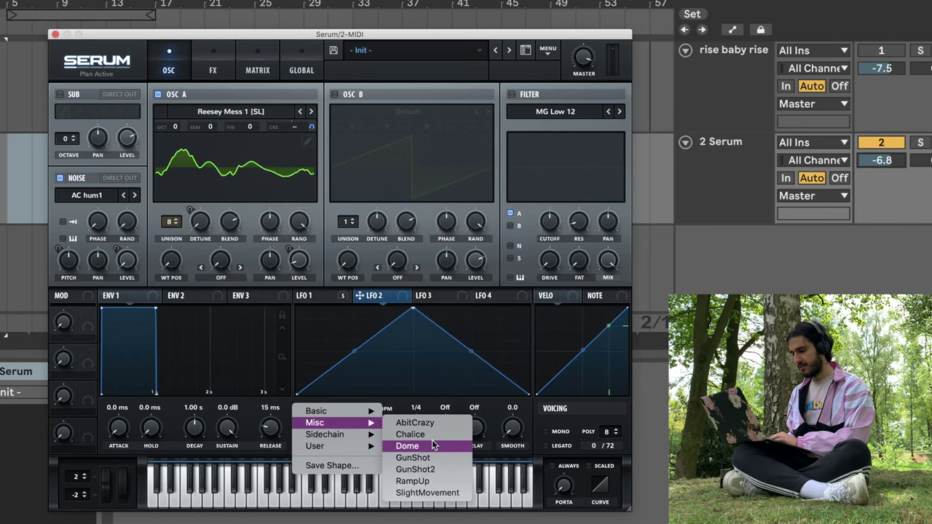
click(429, 424)
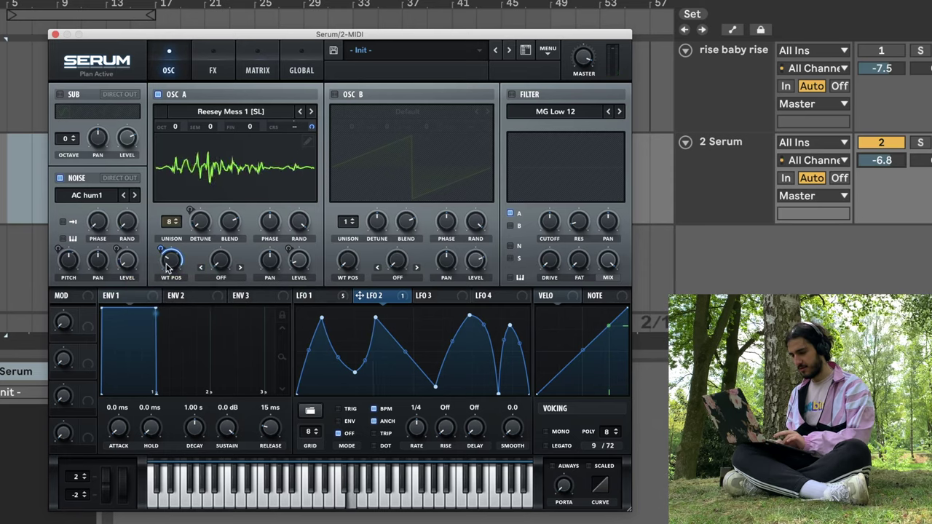
mouse_move(171, 260)
drag(166, 255, 168, 228)
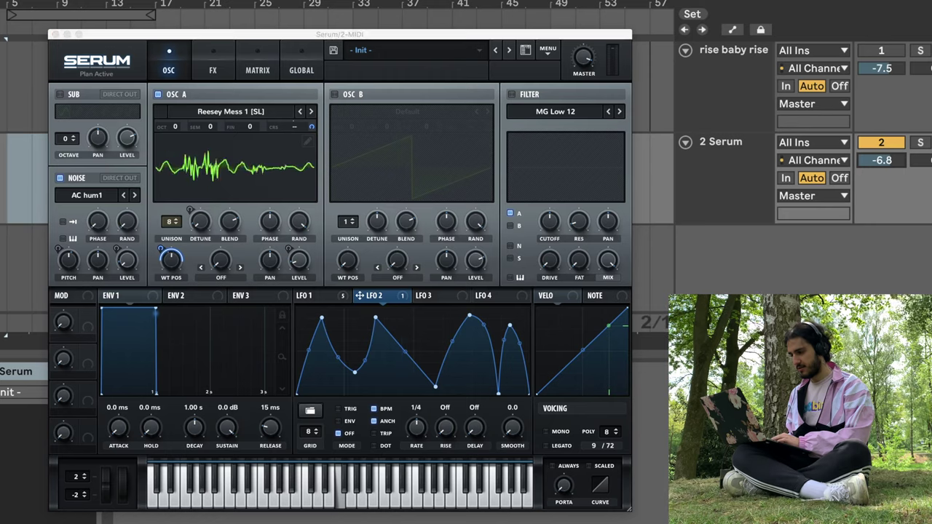
click(777, 175)
- Set oscillator A's level knob to 29%
click(300, 260)
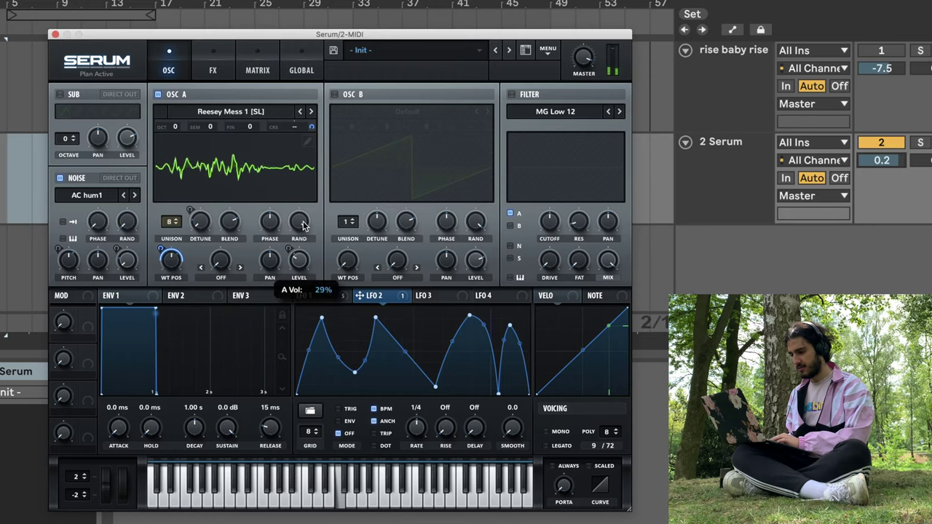